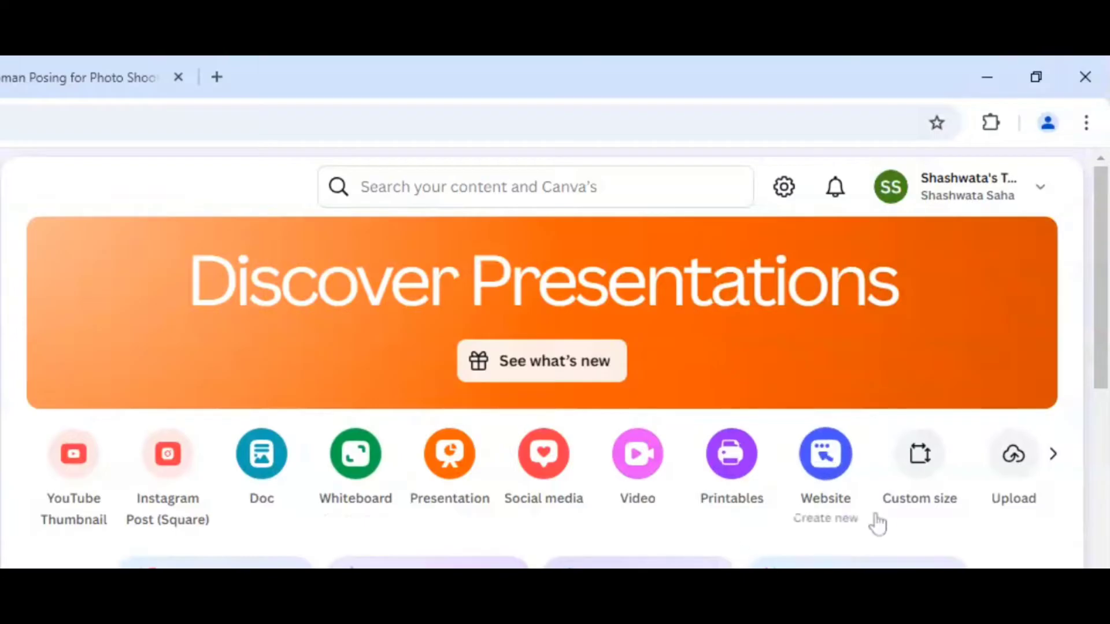
Step: Create a new custom-size design 1080 px wide and 1350 px high
left_click(919, 457)
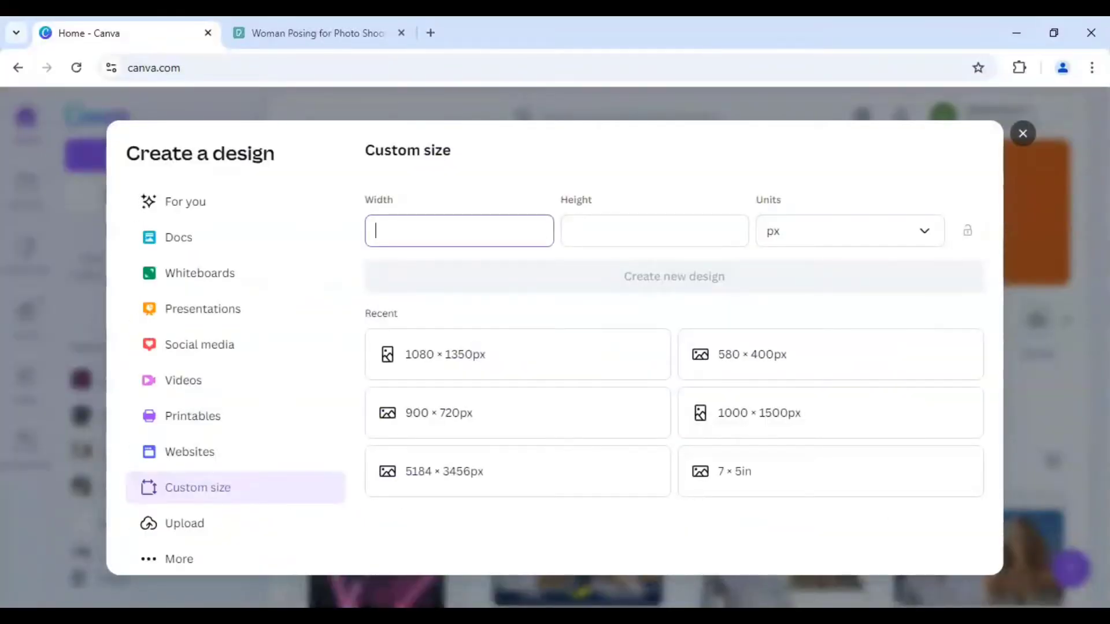
type("1080")
left_click(654, 230)
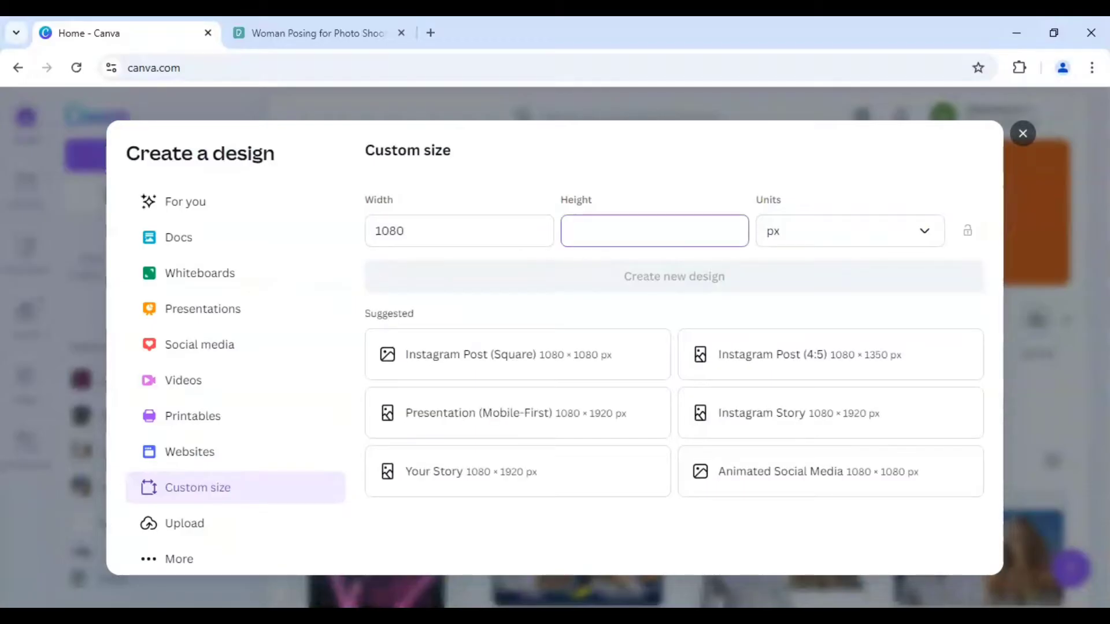
type("1350")
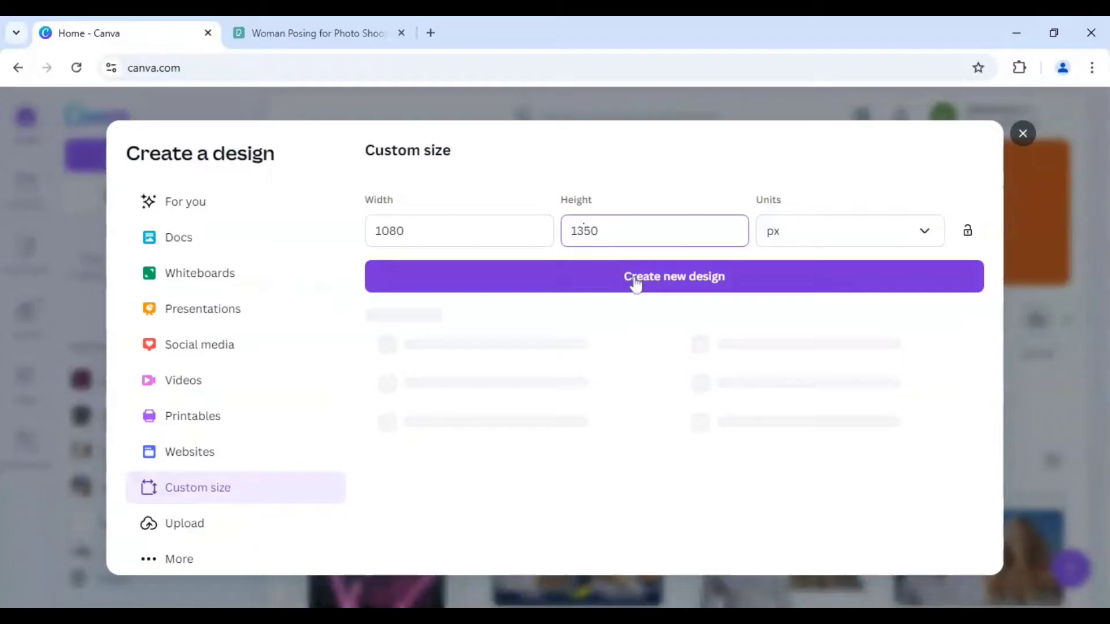
left_click(635, 286)
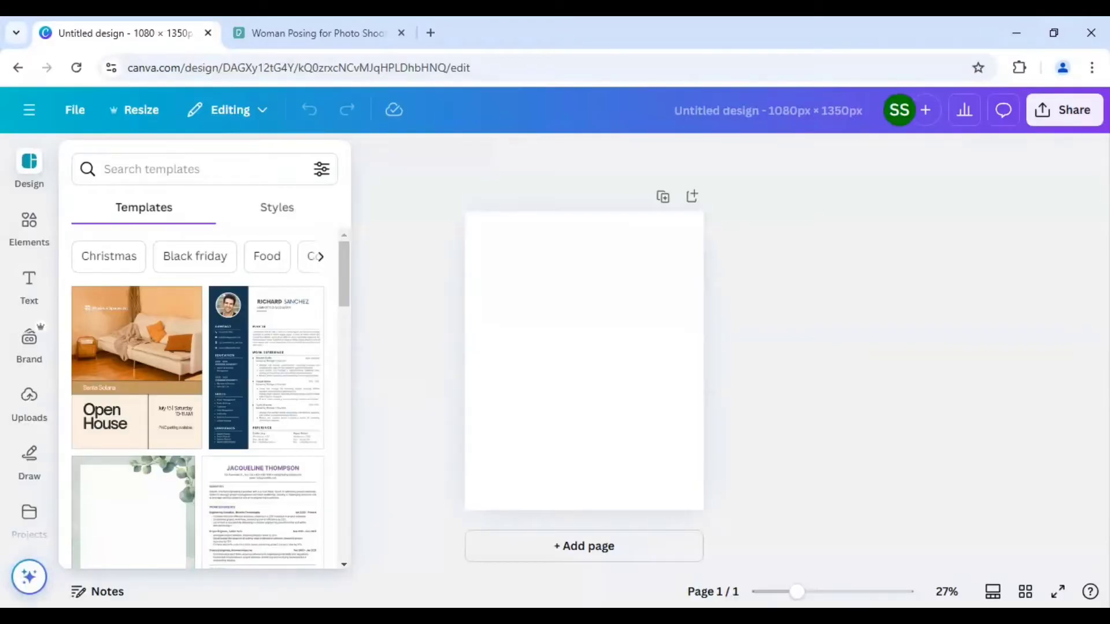
Step: Add the uploaded woman-in-sunglasses photo and enlarge it from the top-left to cover the page
left_click(363, 24)
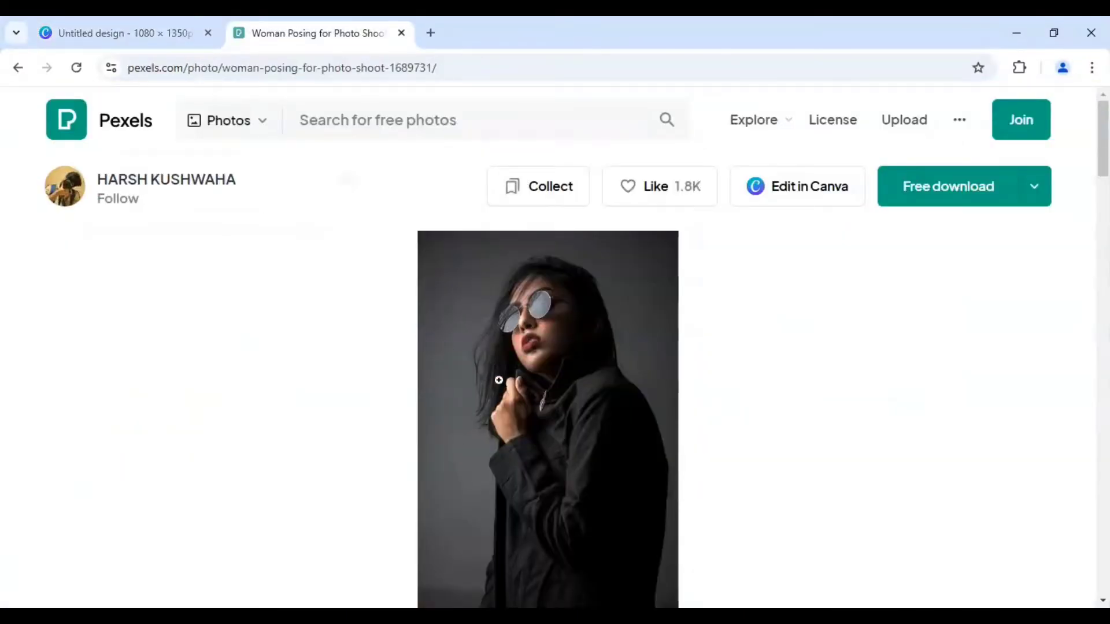
left_click(164, 32)
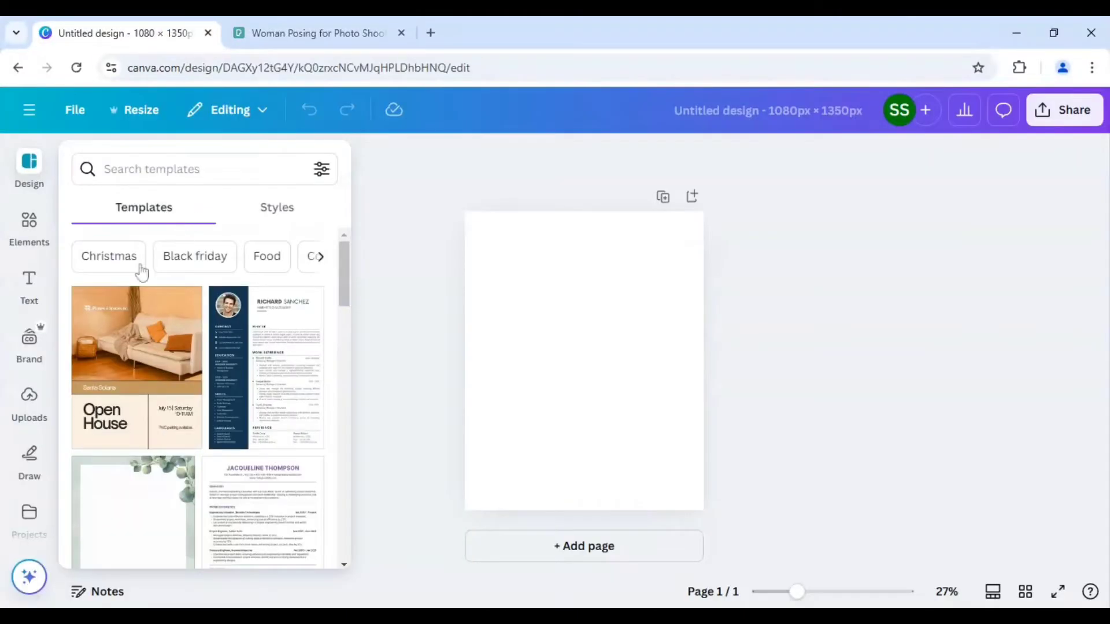
left_click(38, 396)
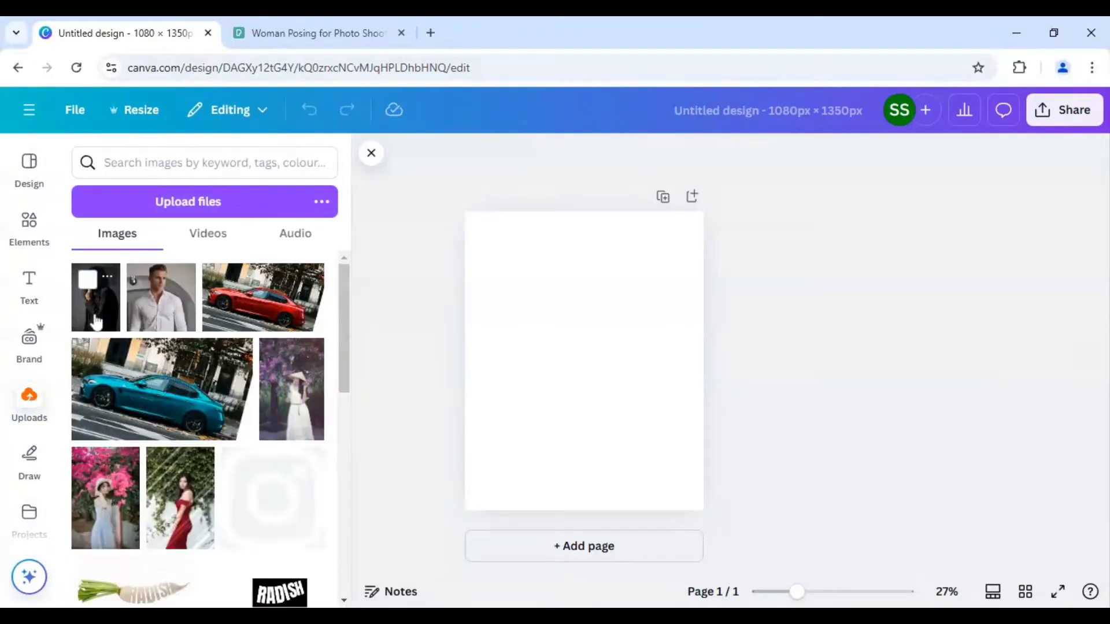
left_click(98, 314)
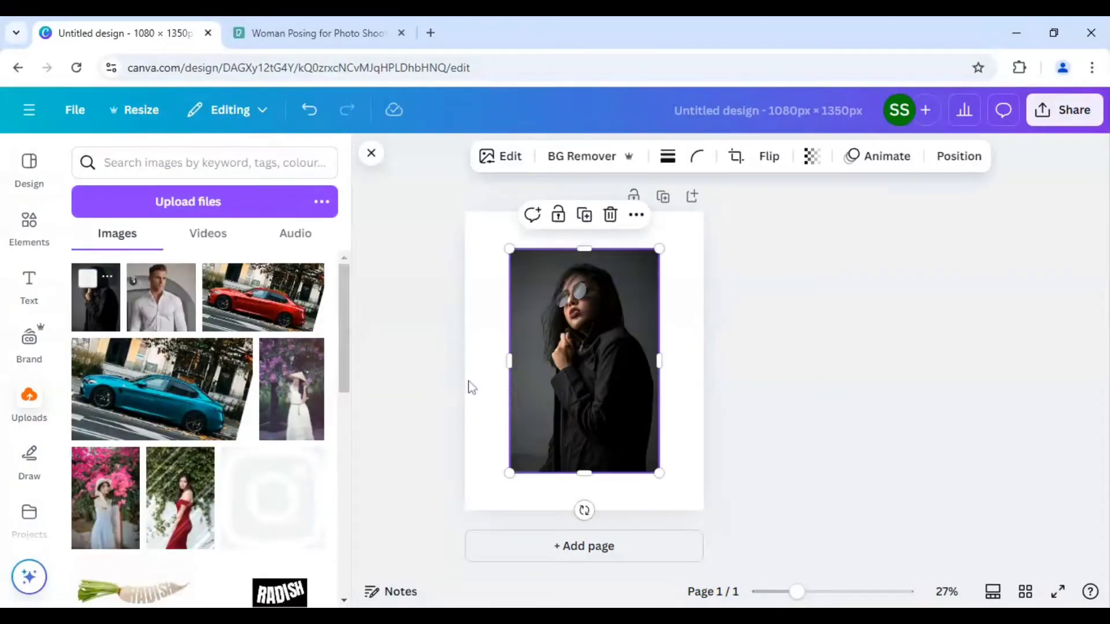
left_click_drag(577, 399, 530, 353)
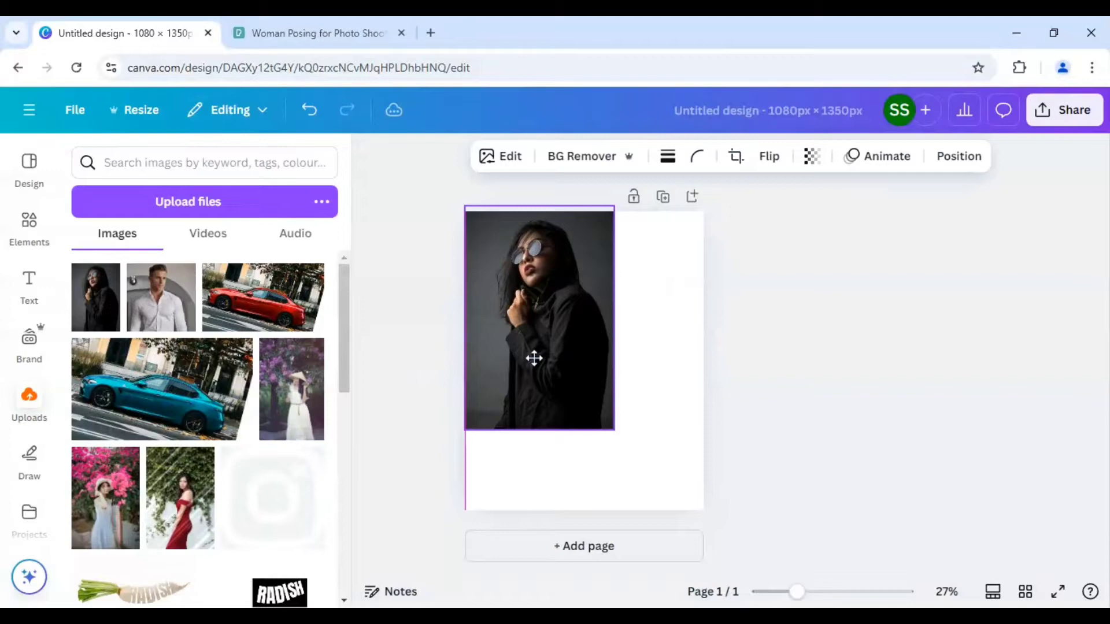
left_click_drag(615, 431, 718, 555)
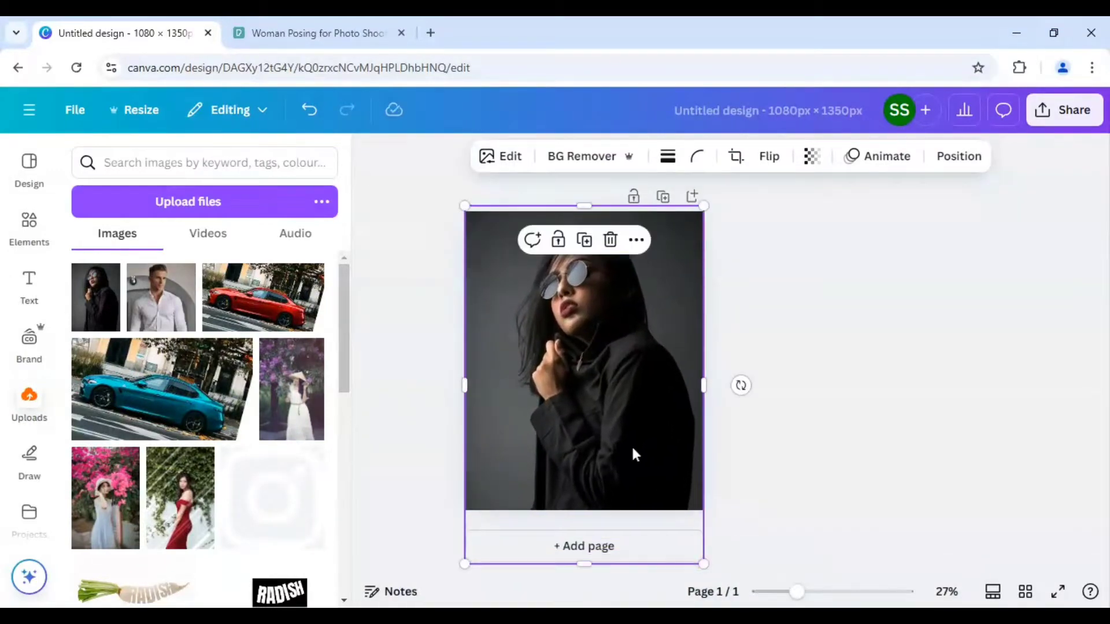
Step: Remove the grey background from the woman's photo with BG Remover
left_click(814, 337)
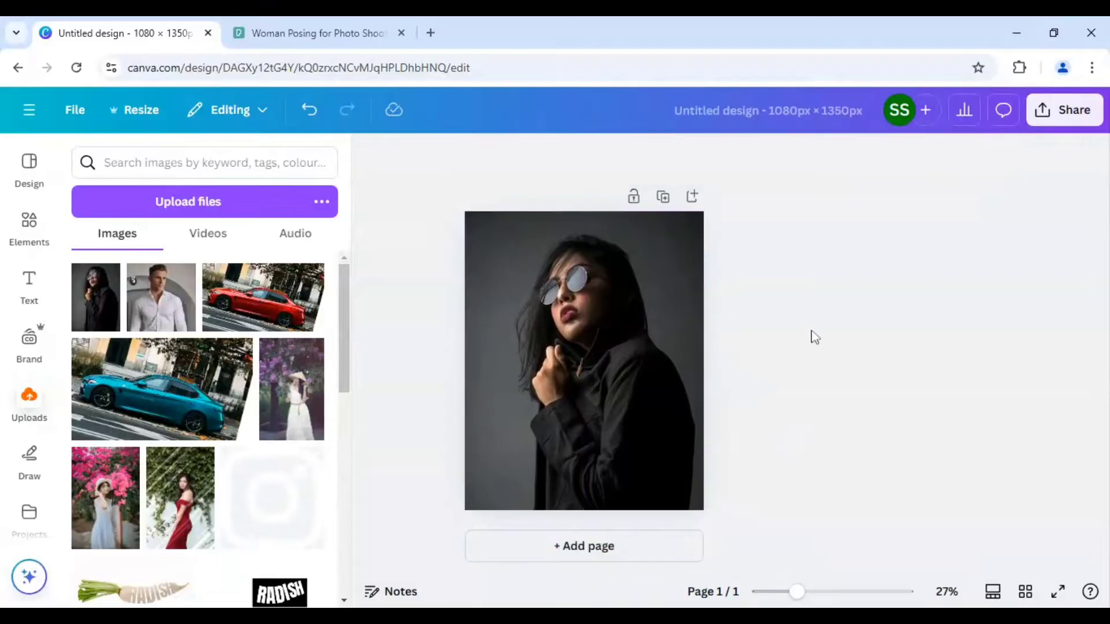
left_click(549, 328)
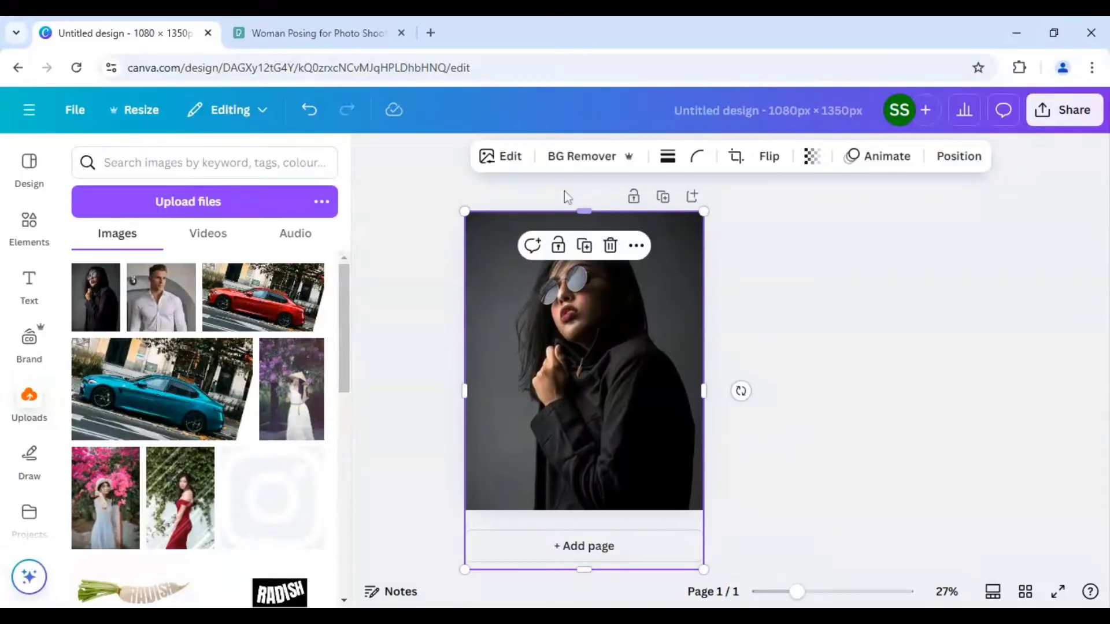
left_click(581, 162)
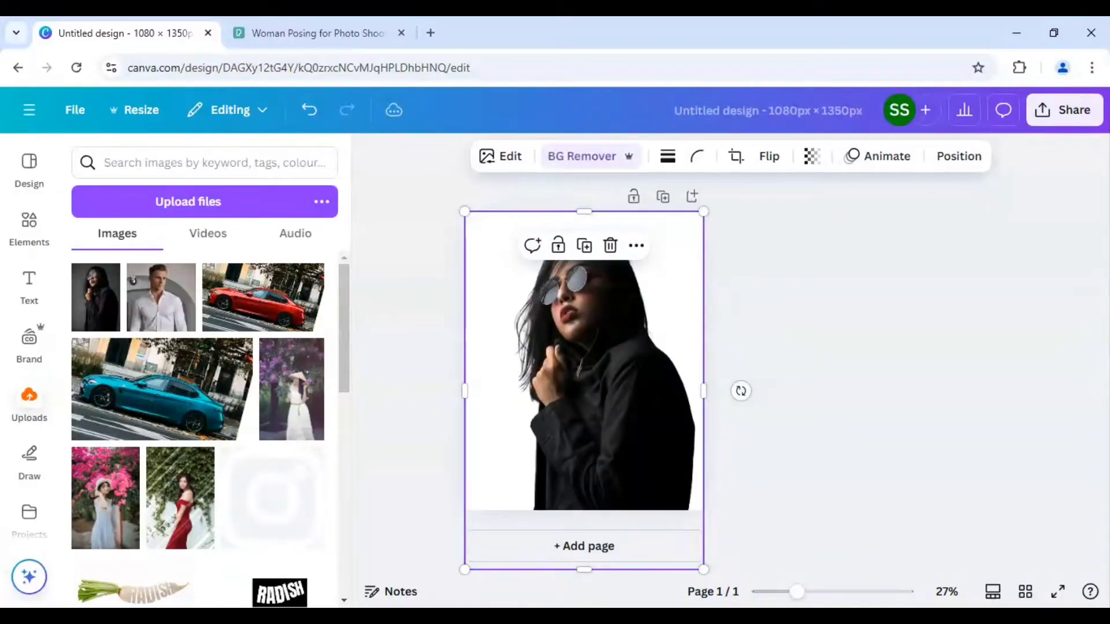
left_click(819, 335)
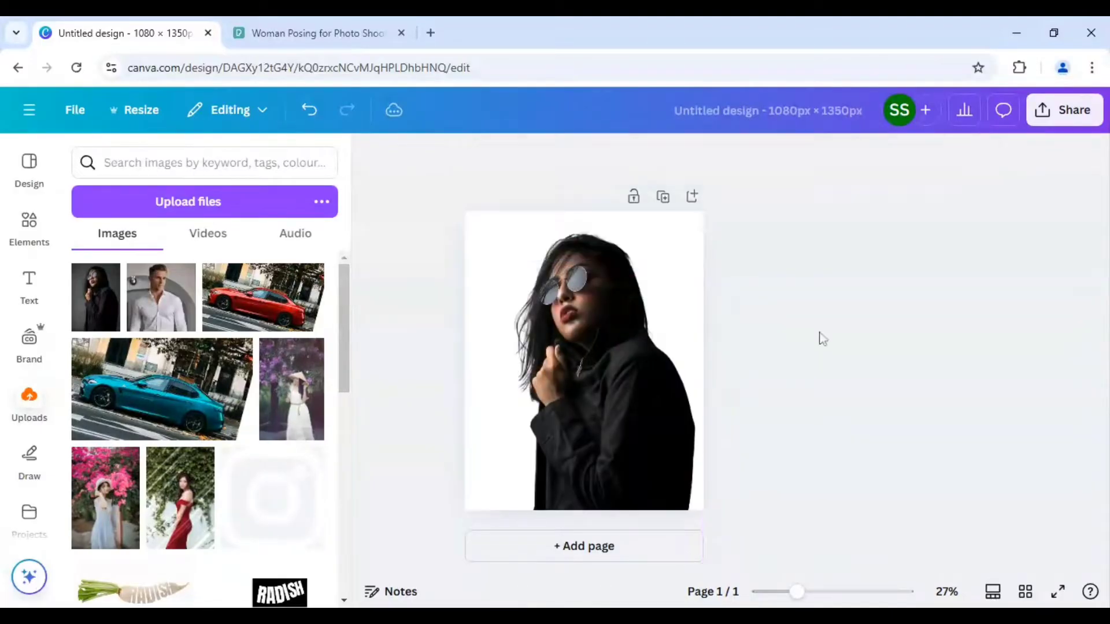
Step: Trim the cutout's top and left edges inward
left_click(646, 311)
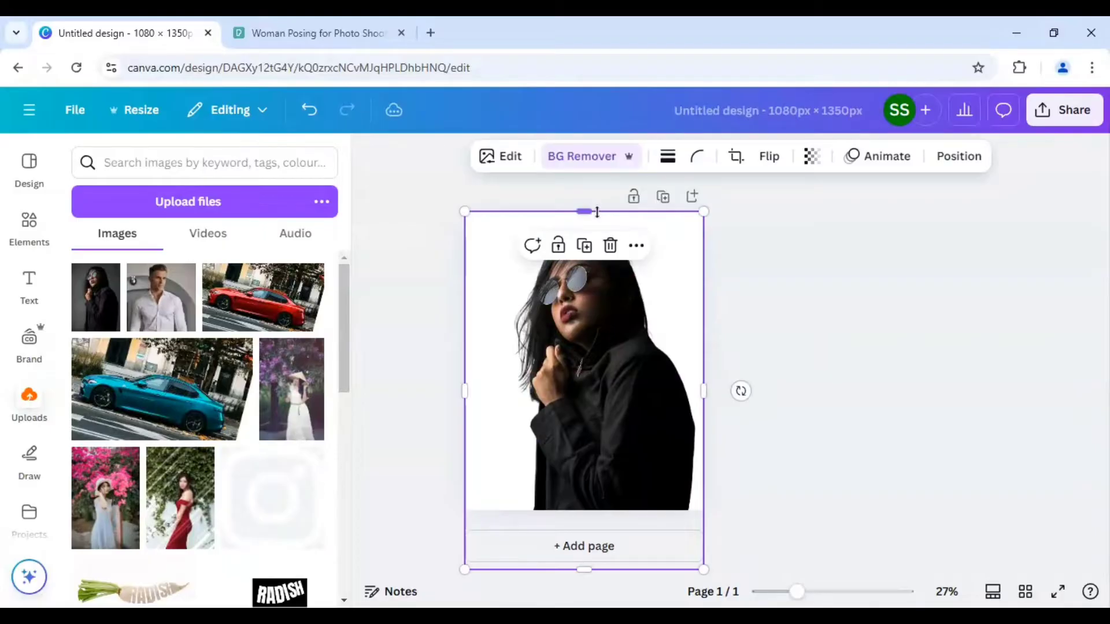
left_click_drag(597, 212, 597, 226)
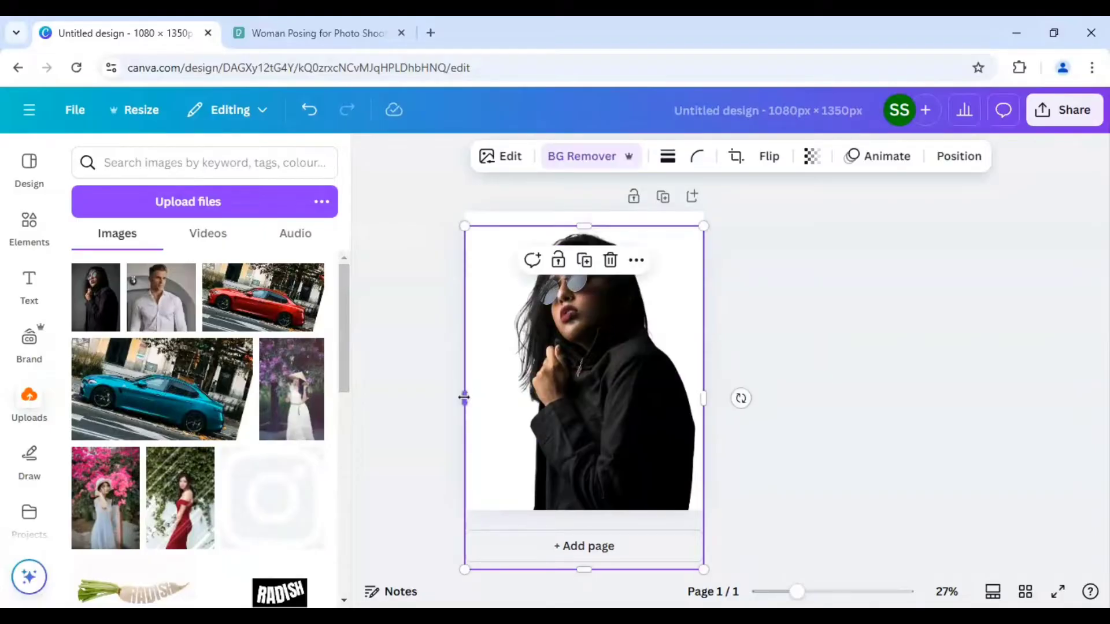
left_click_drag(464, 397, 488, 397)
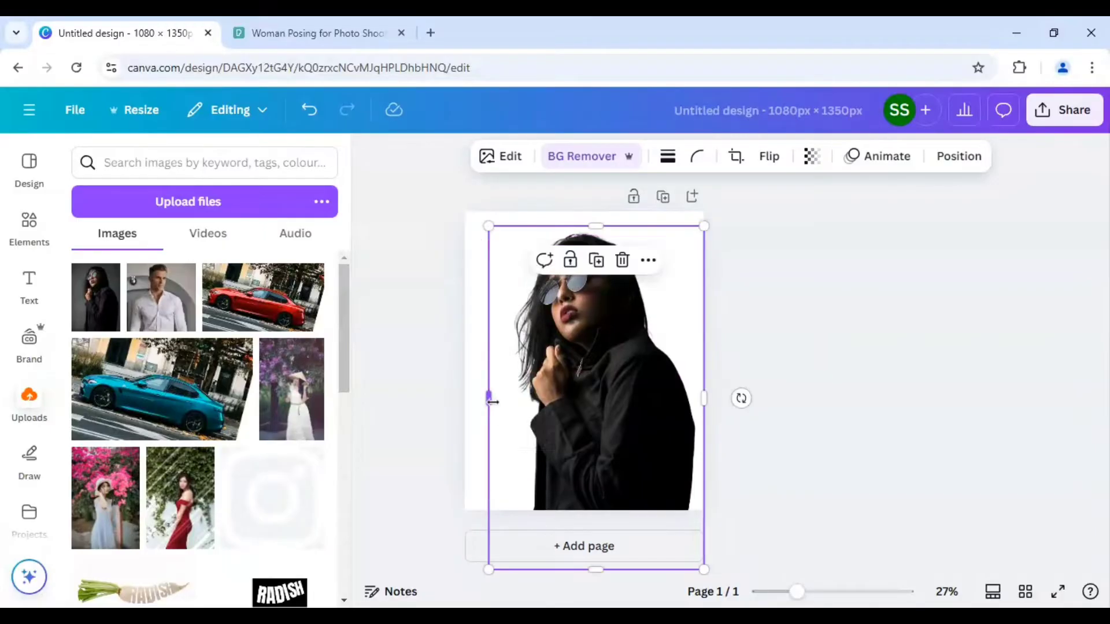
left_click(479, 237)
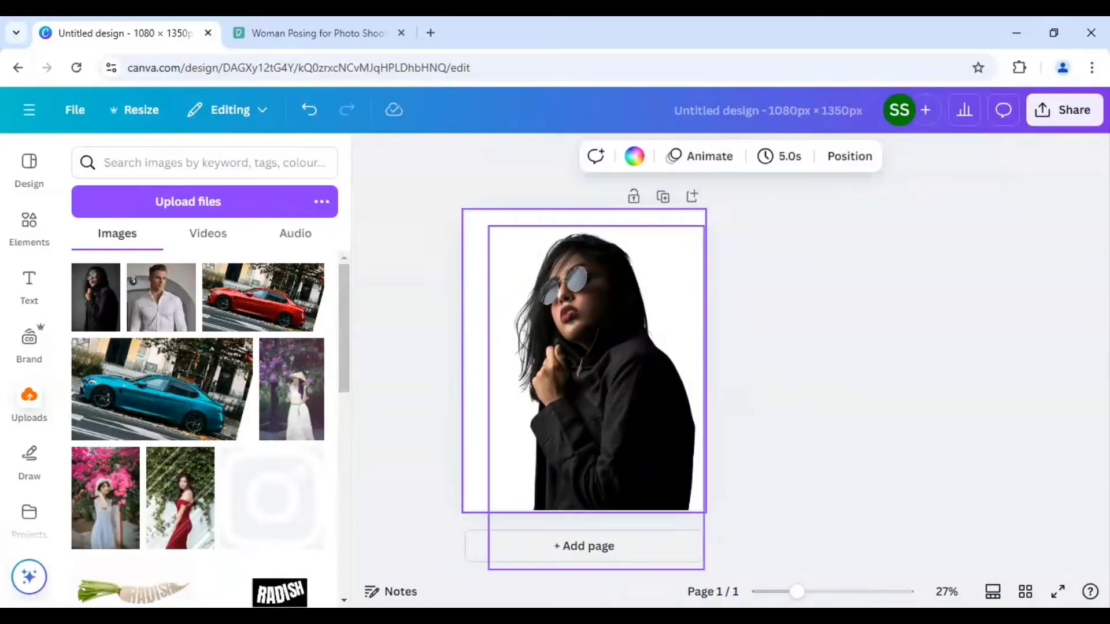
Step: Apply the Pop duotone effect to the woman's photo
left_click(592, 324)
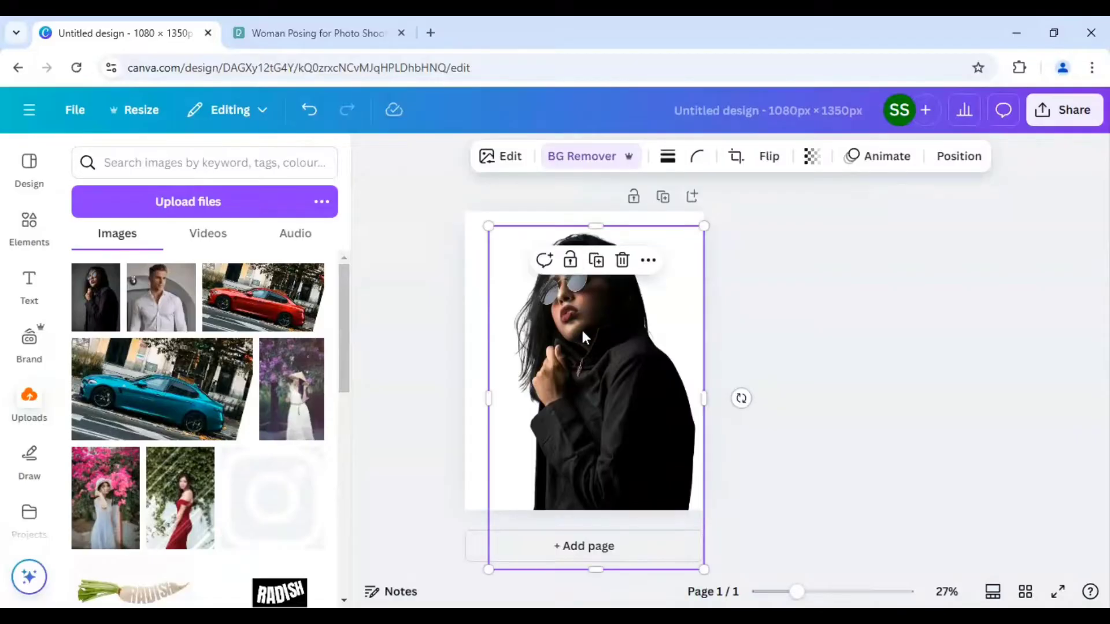
left_click(509, 166)
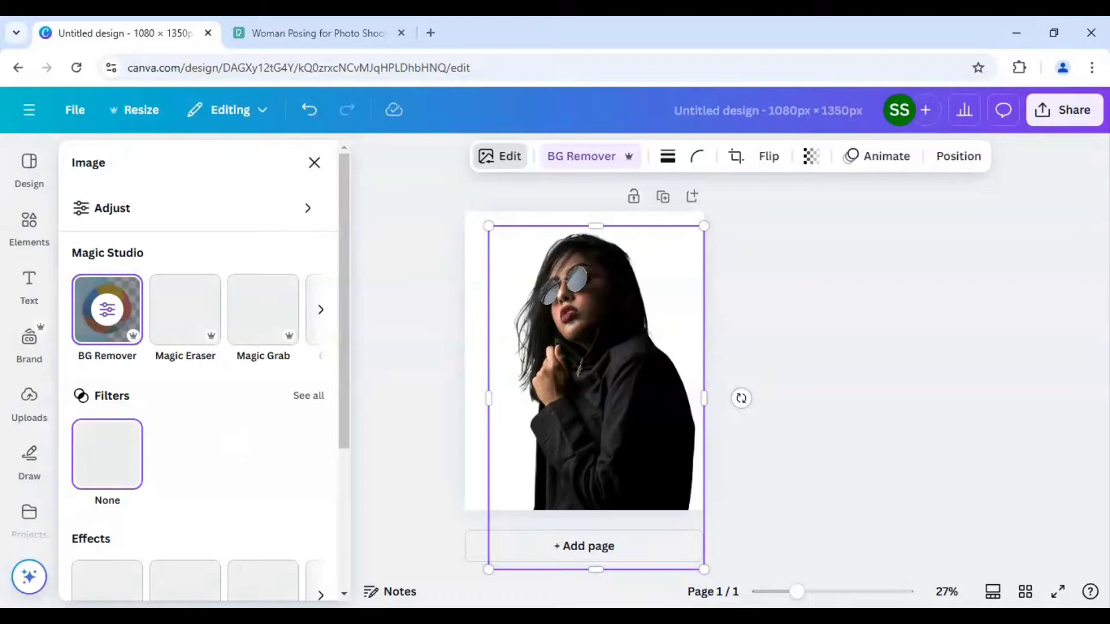
scroll(194, 468, "down", 2)
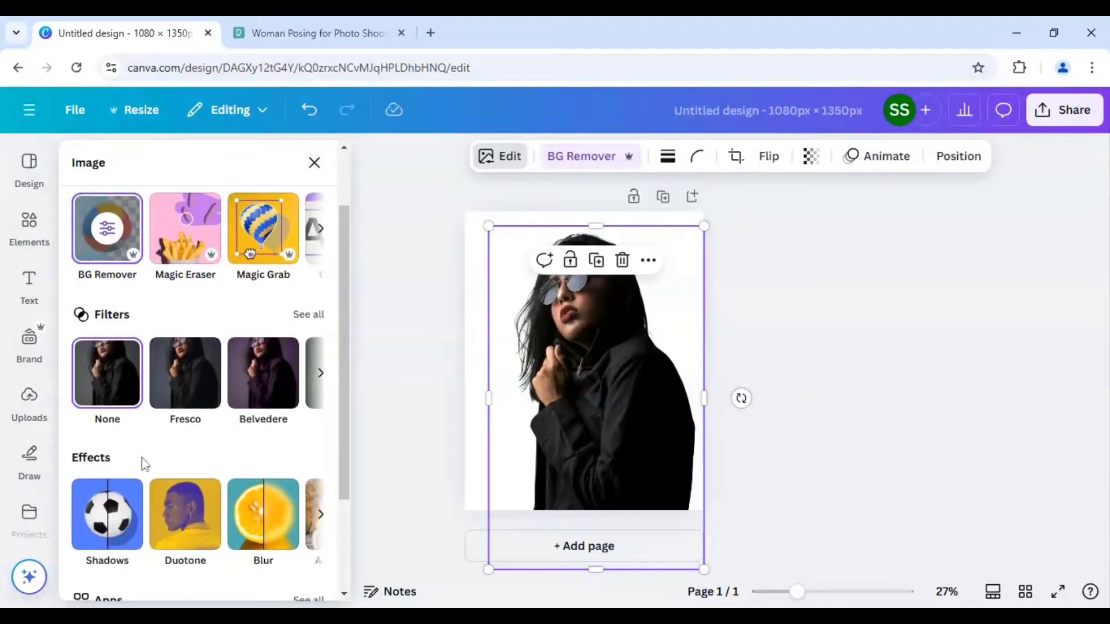
left_click(190, 536)
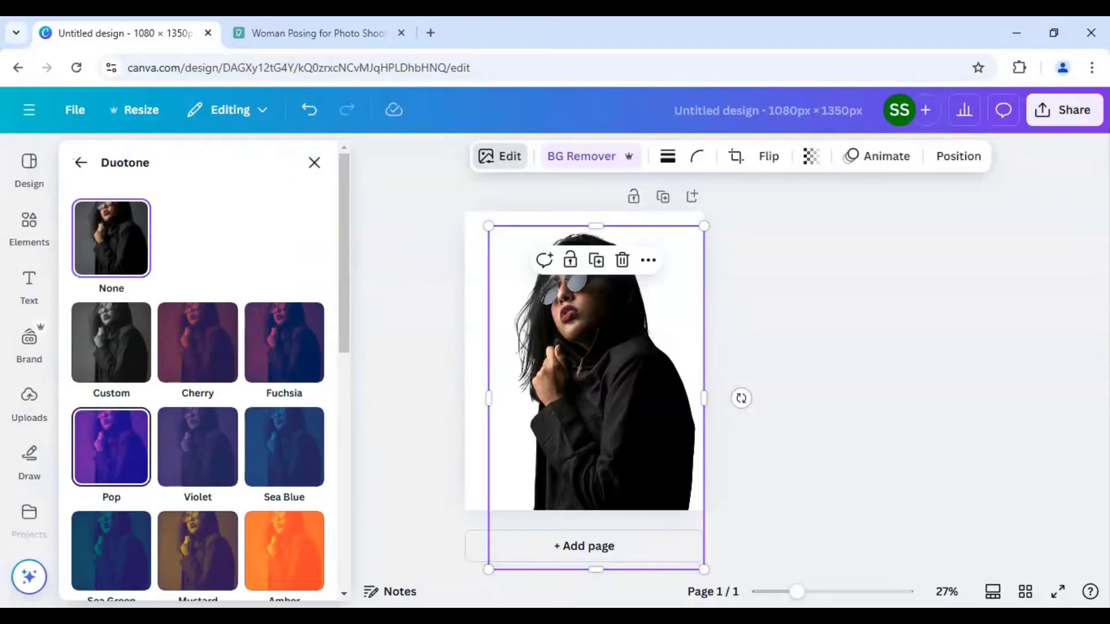
left_click(111, 446)
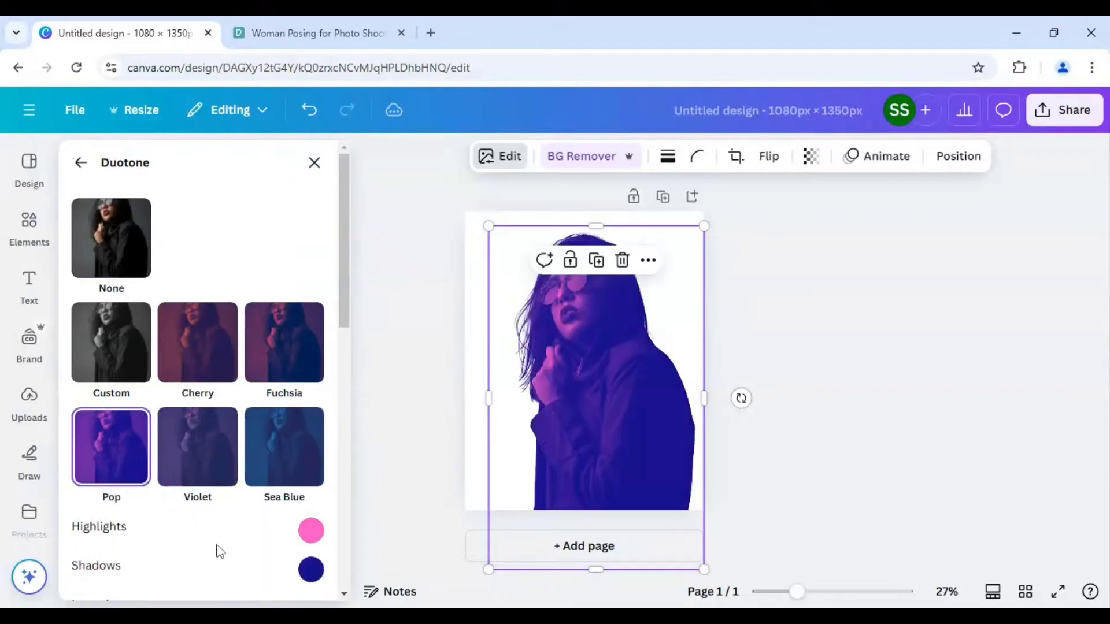
Step: Change the duotone's shadow colour to #000000, keeping the pink highlights
left_click(316, 534)
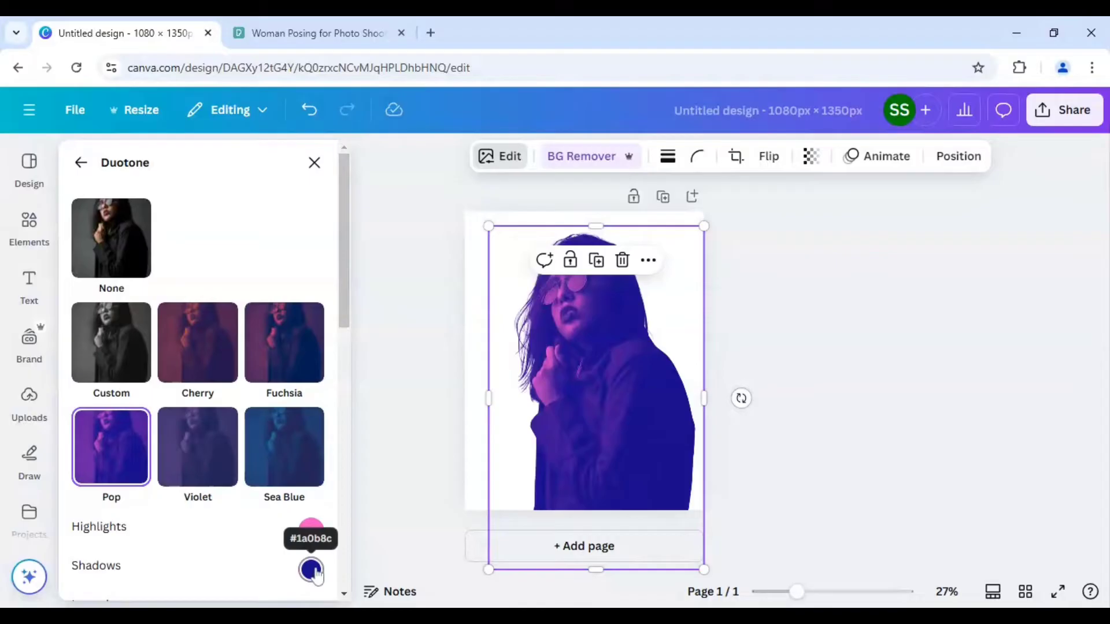
left_click(316, 572)
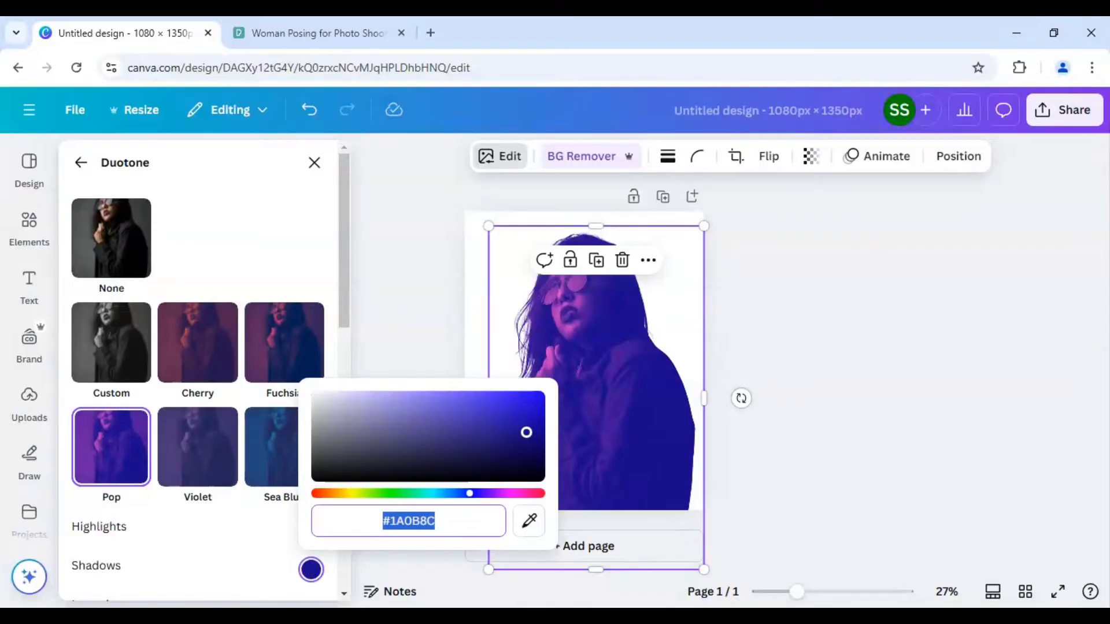
type("#000000")
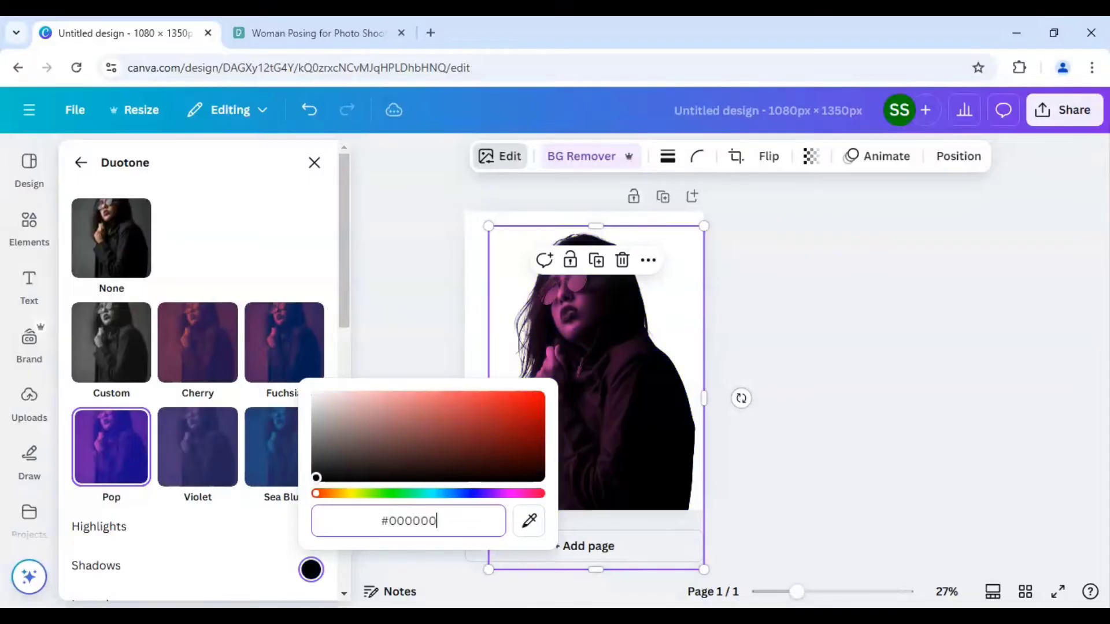
left_click(282, 545)
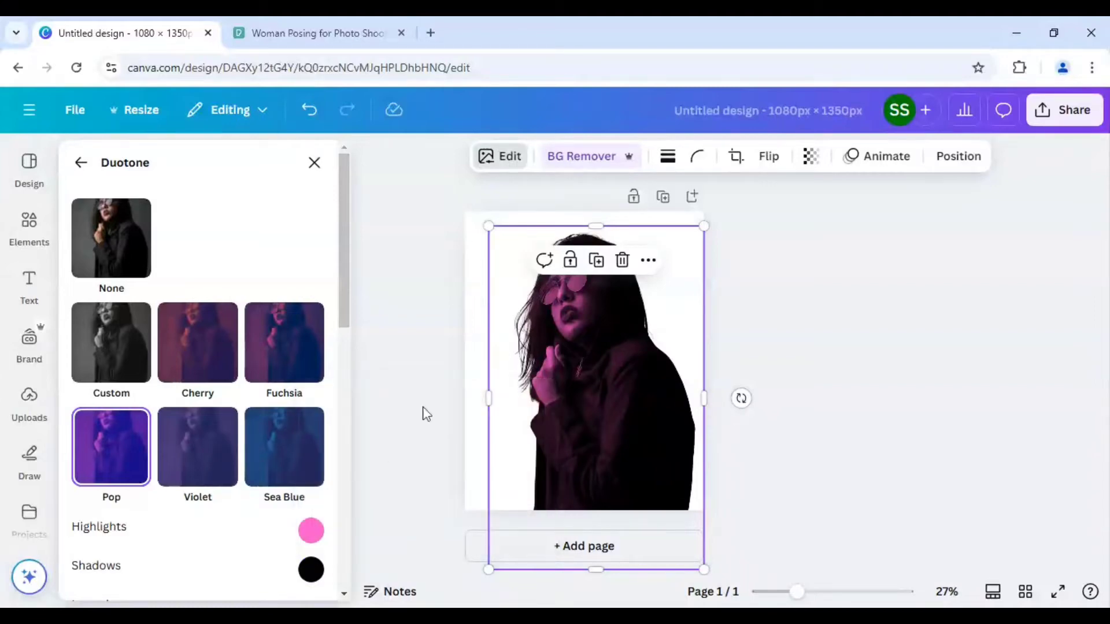
left_click(426, 413)
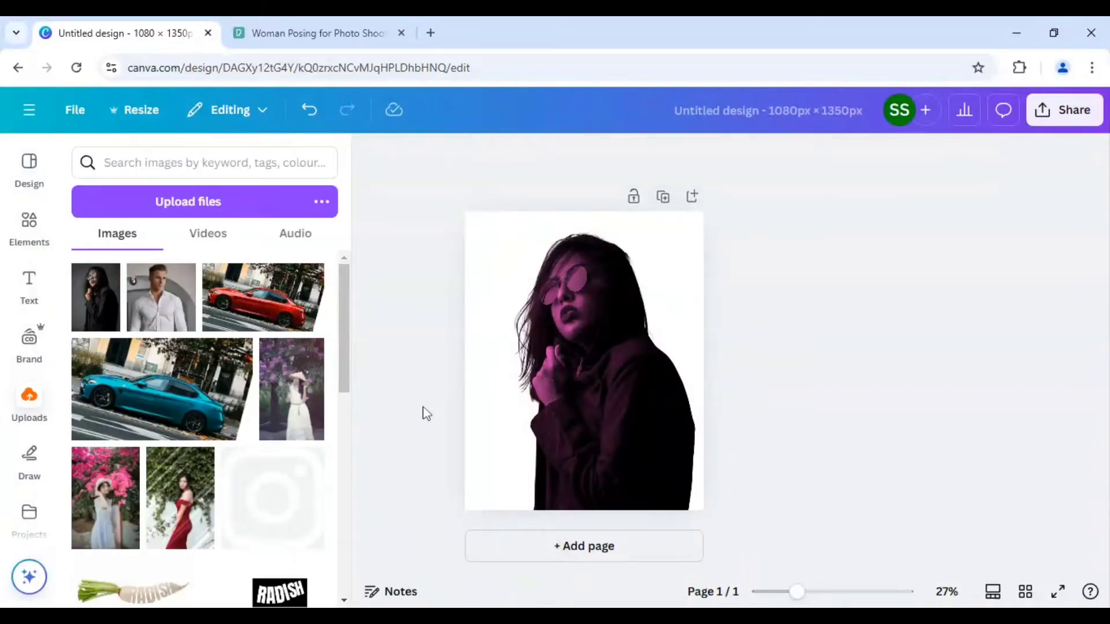
Step: Search elements for 'neon triangle' and add the pink neon triangle graphic
left_click(35, 225)
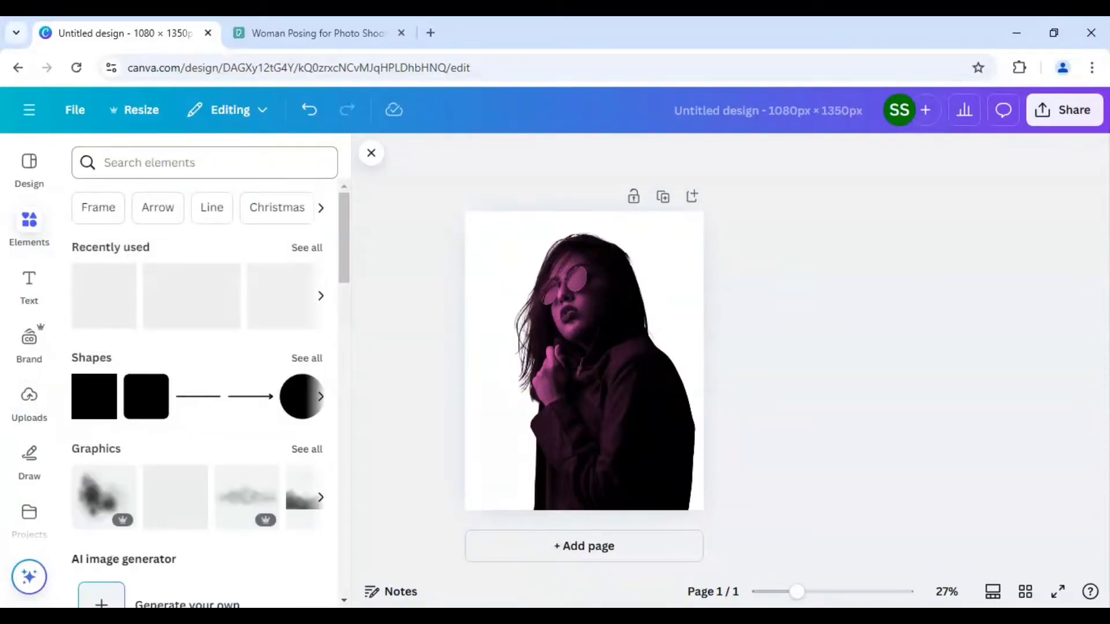
left_click(105, 162)
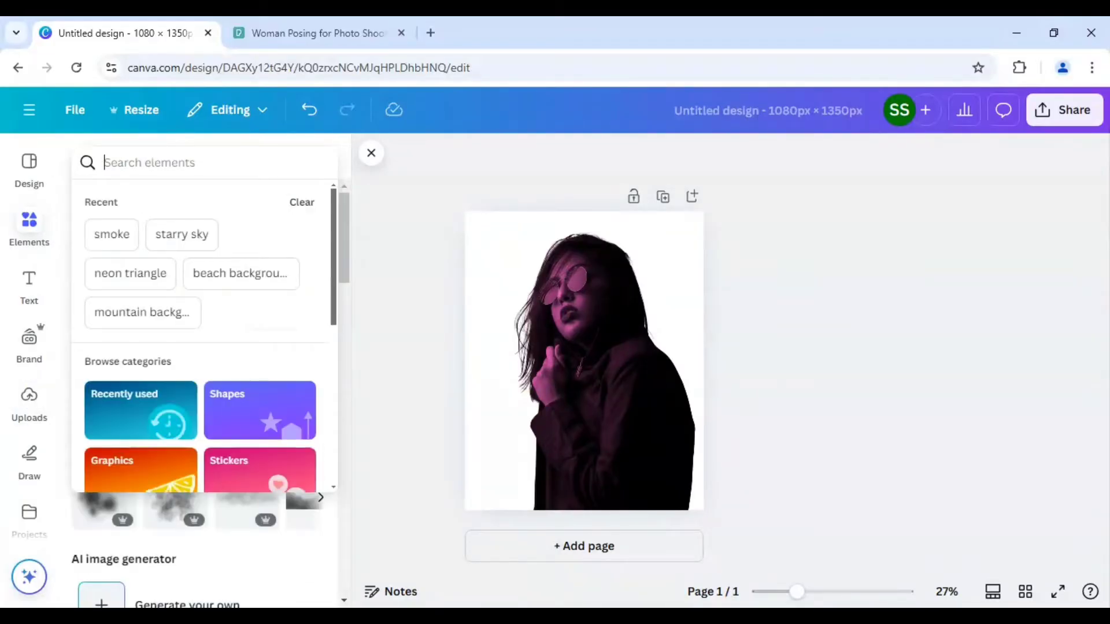
type("neon")
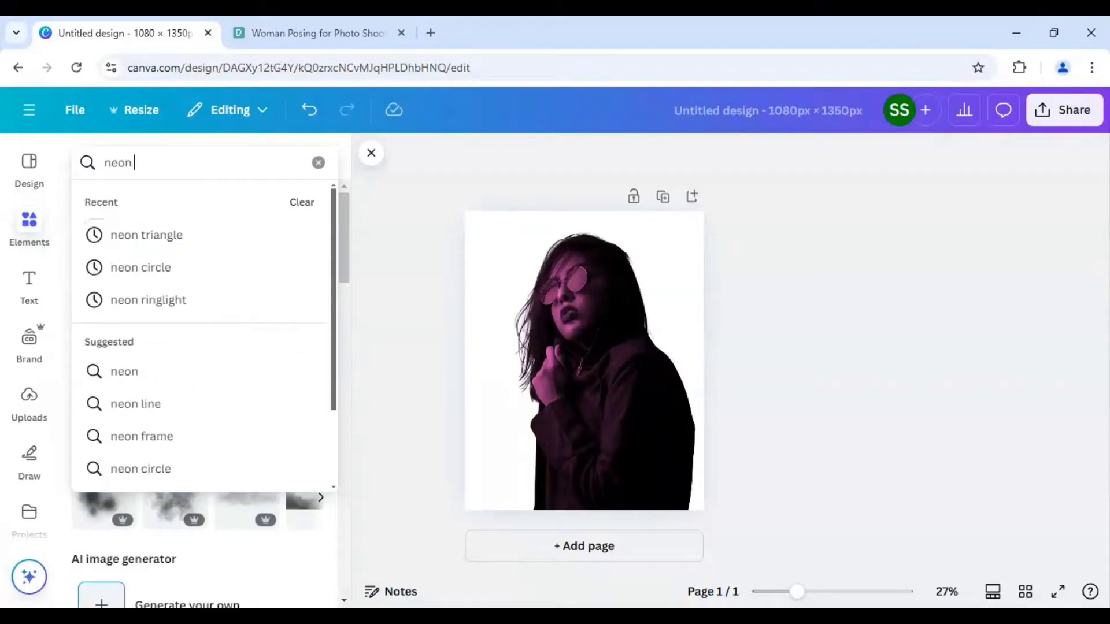
type(" triangle")
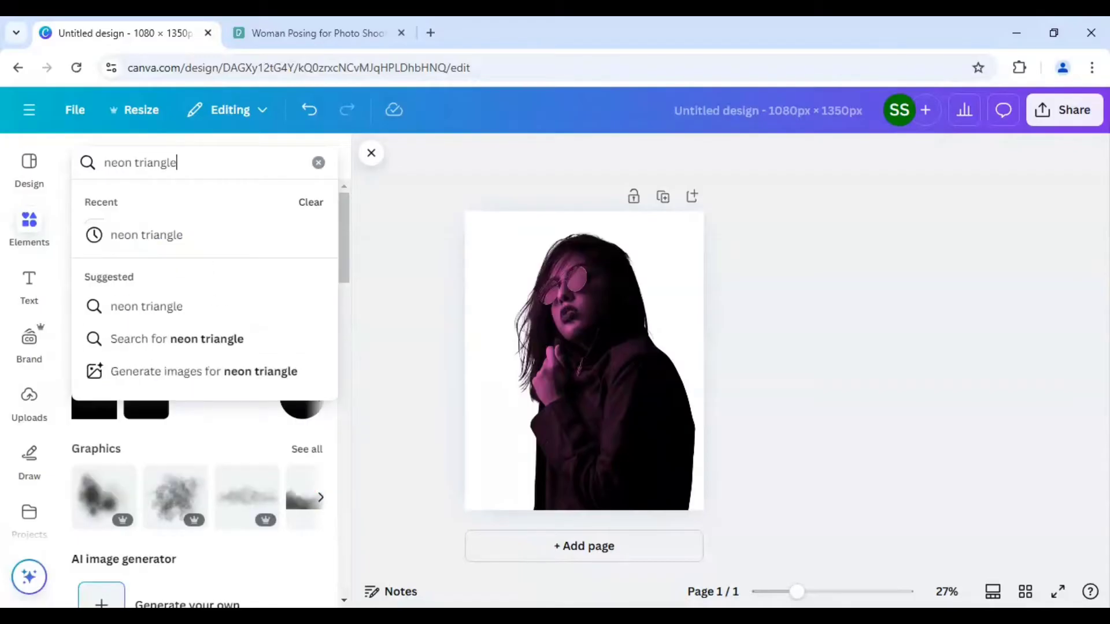
key("Return")
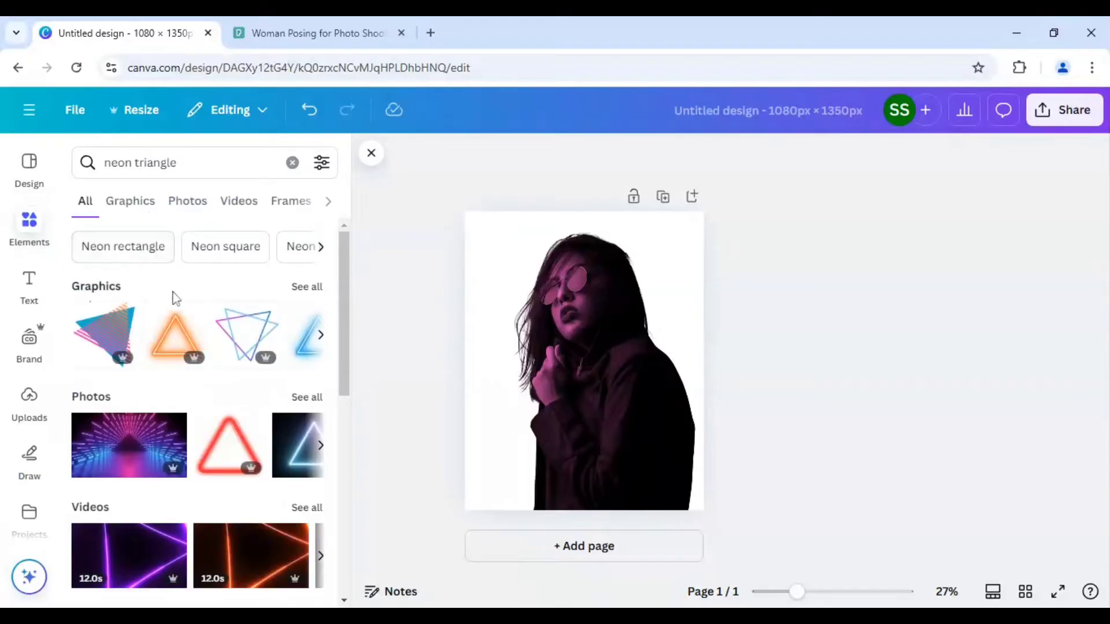
left_click(308, 288)
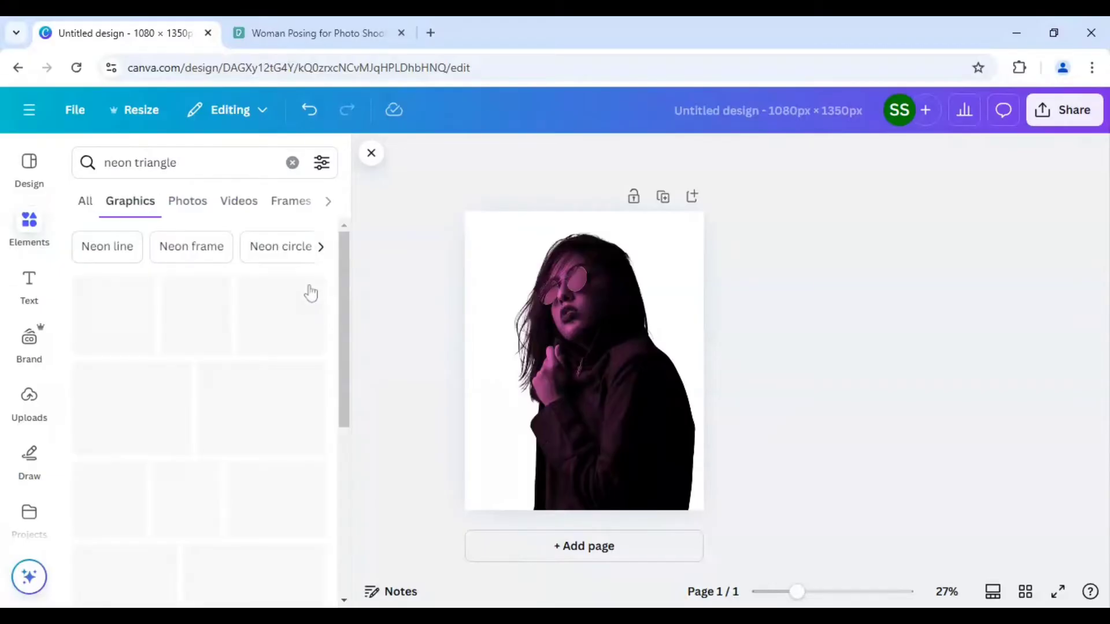
scroll(266, 319, "down", 3)
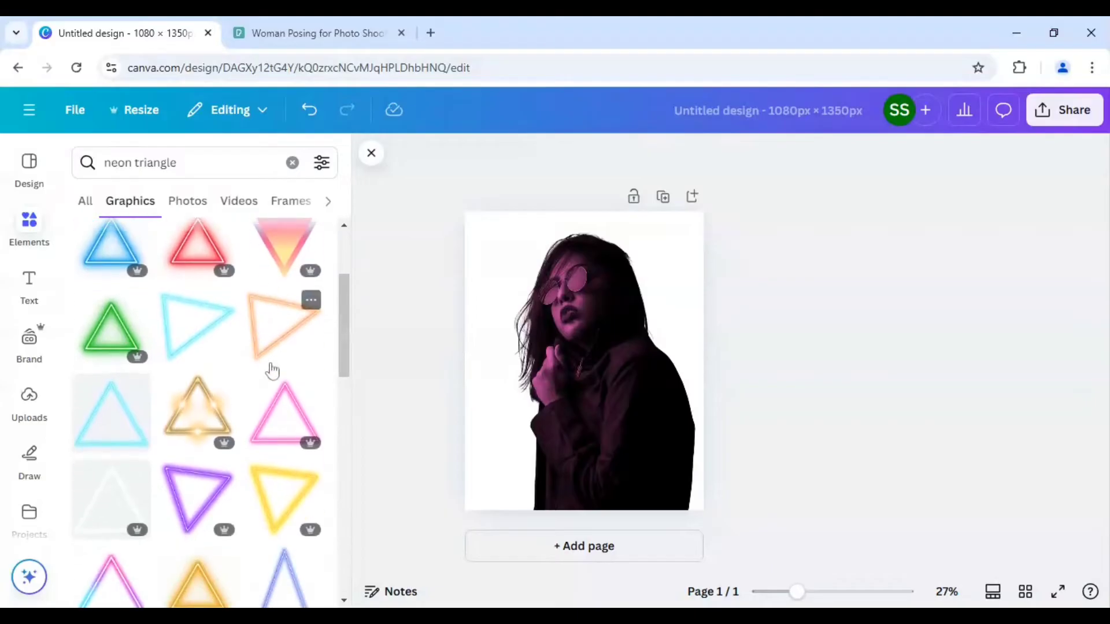
left_click(282, 415)
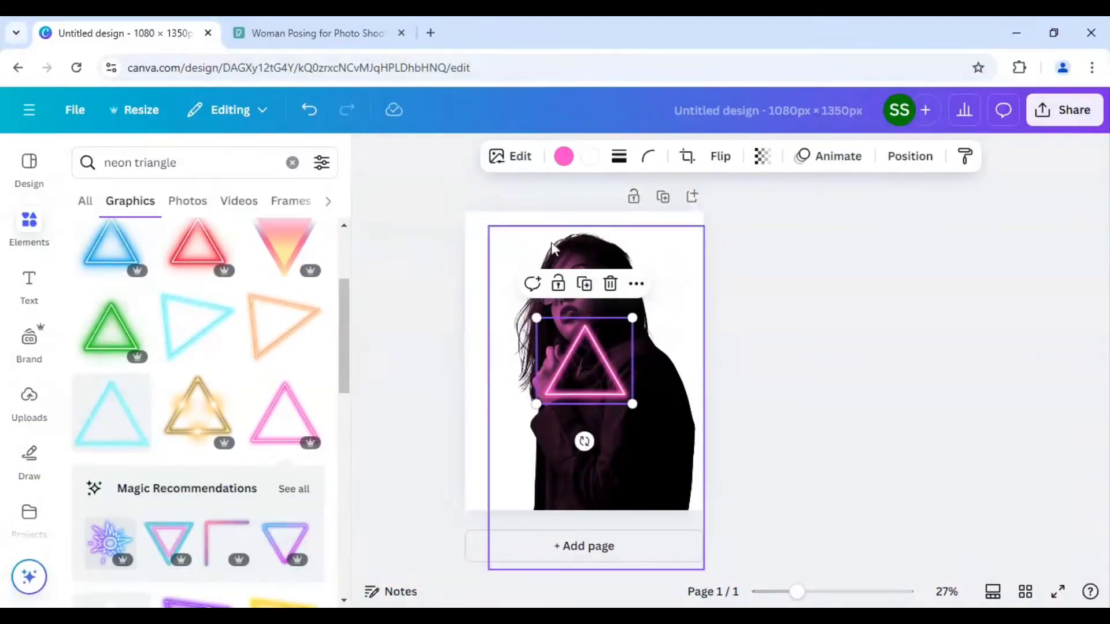
Step: Rotate the neon triangle to about 77°, enlarge it and centre it around the woman
left_click_drag(585, 442, 472, 392)
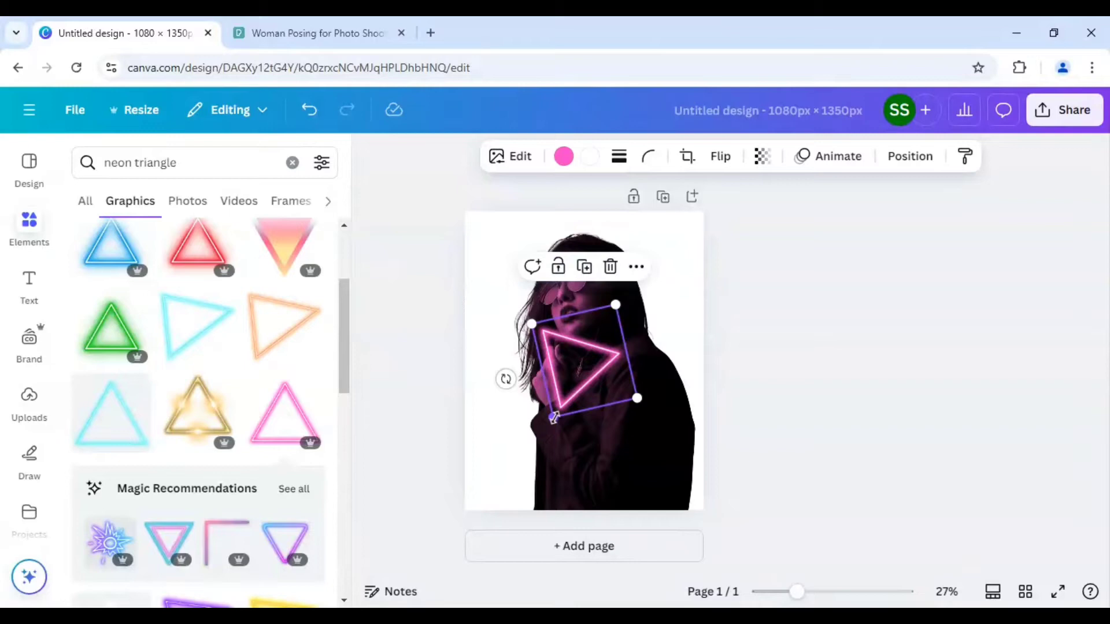
left_click_drag(551, 419, 458, 520)
left_click_drag(567, 446, 509, 503)
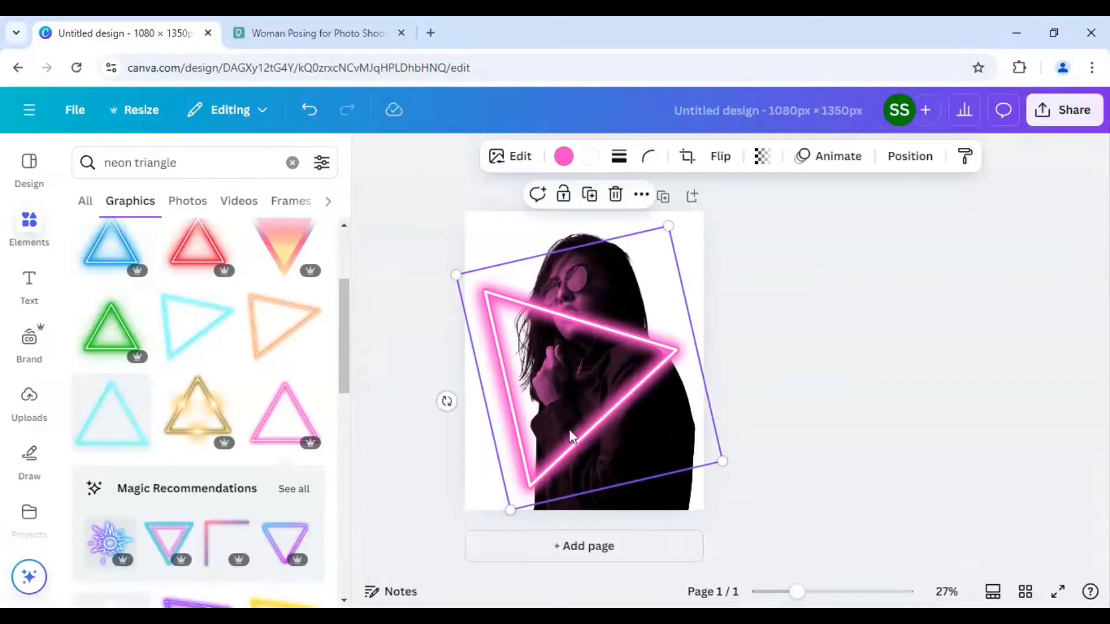
left_click_drag(570, 434, 574, 420)
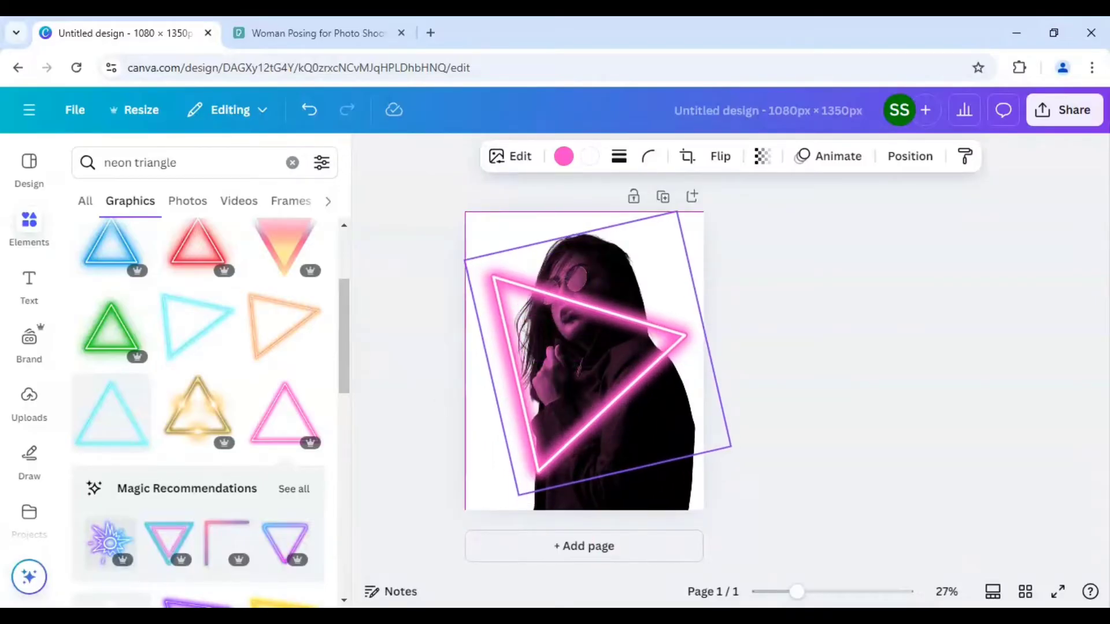
left_click_drag(518, 497, 509, 511)
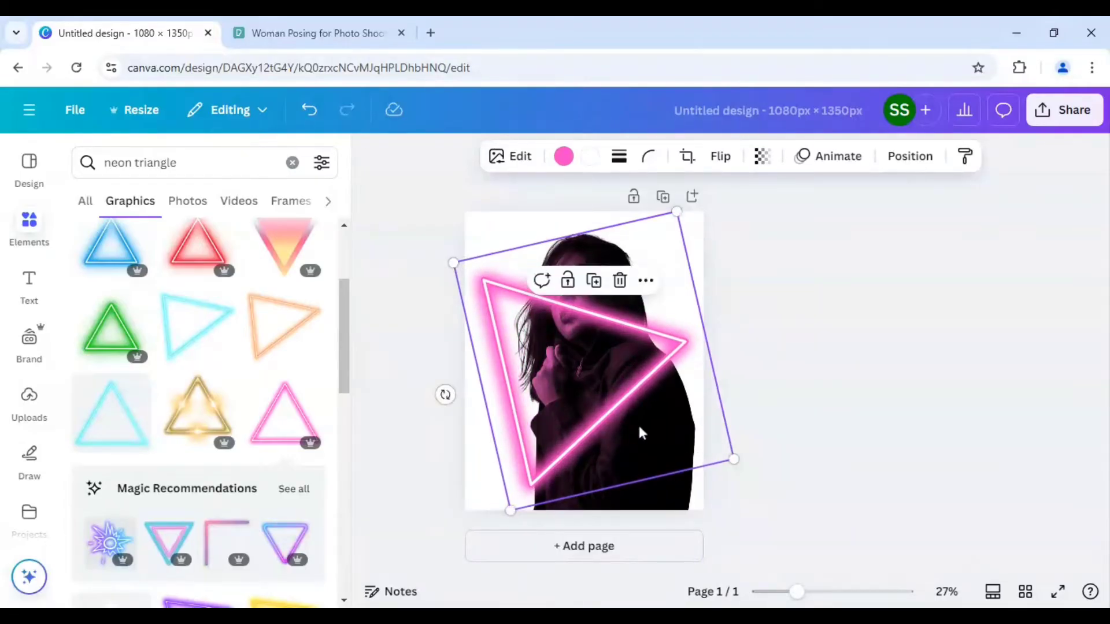
left_click_drag(653, 393, 664, 391)
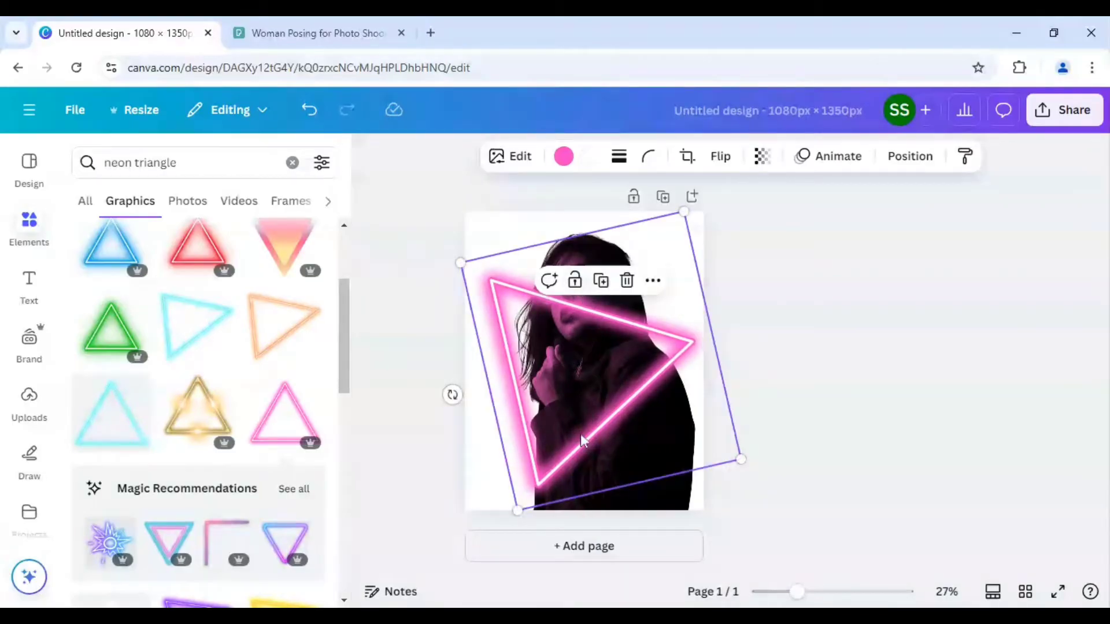
Step: Duplicate the woman's photo and align the copy over the original
left_click(679, 508)
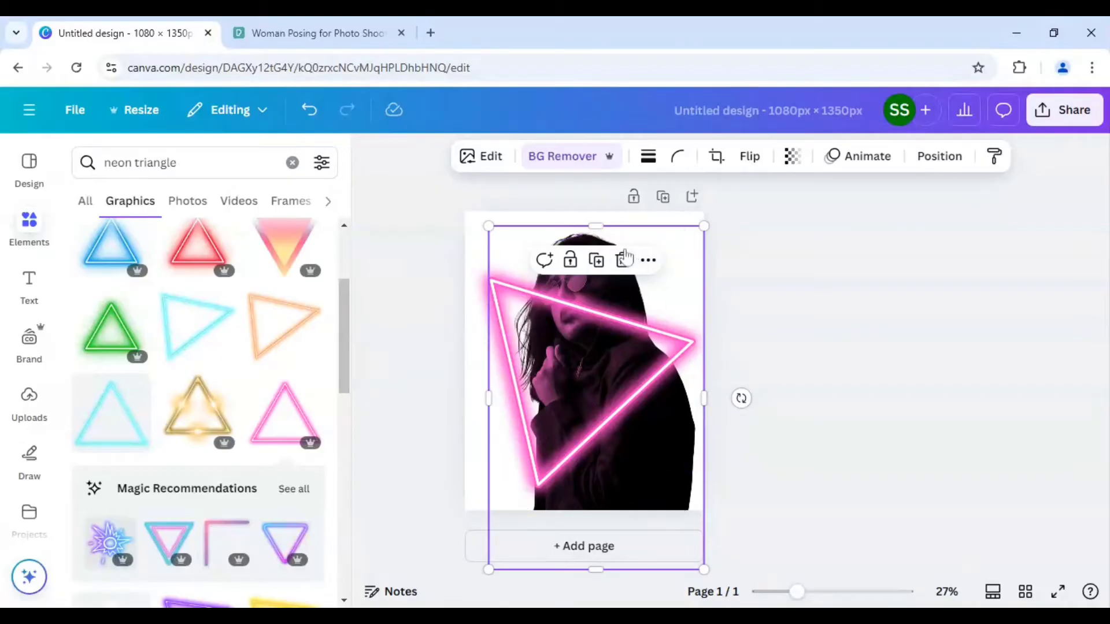
left_click(598, 262)
mouse_move(648, 416)
left_mouse_down()
mouse_move(626, 404)
mouse_move(637, 404)
left_mouse_up()
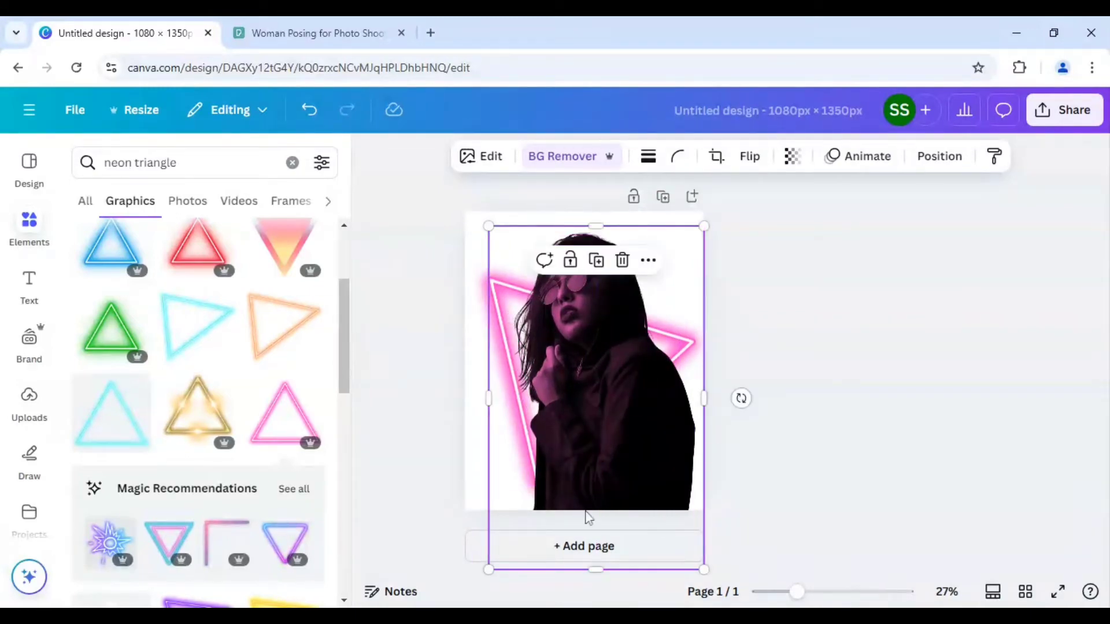
Step: Crop the duplicate photo's bottom, right and left edges so only her head remains
left_click_drag(795, 591, 773, 594)
left_click_drag(591, 556, 587, 350)
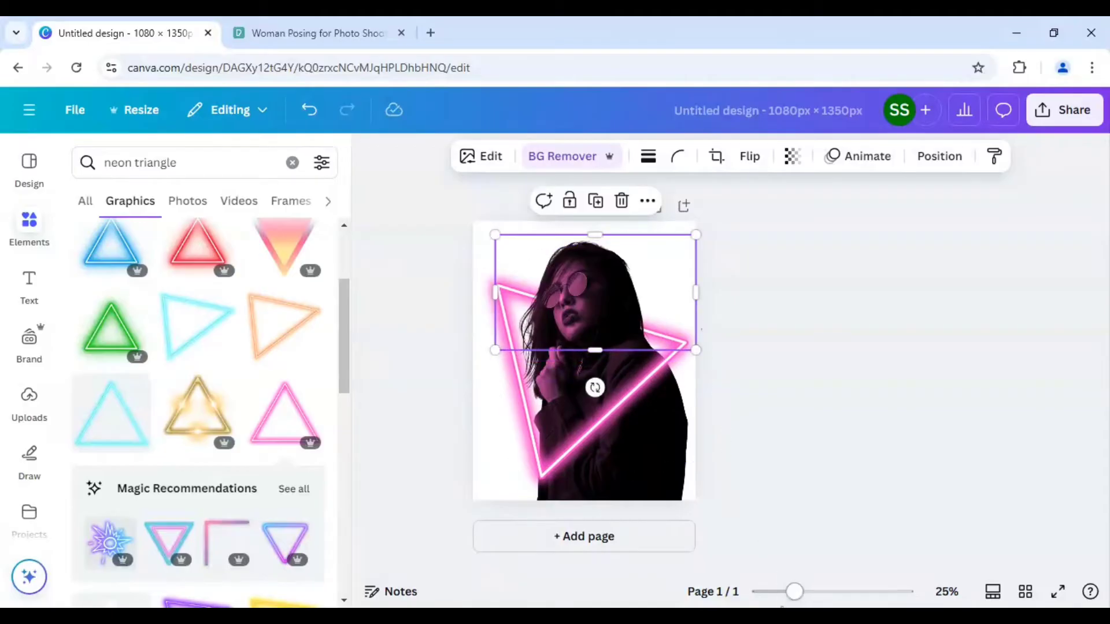
left_click_drag(795, 591, 806, 591)
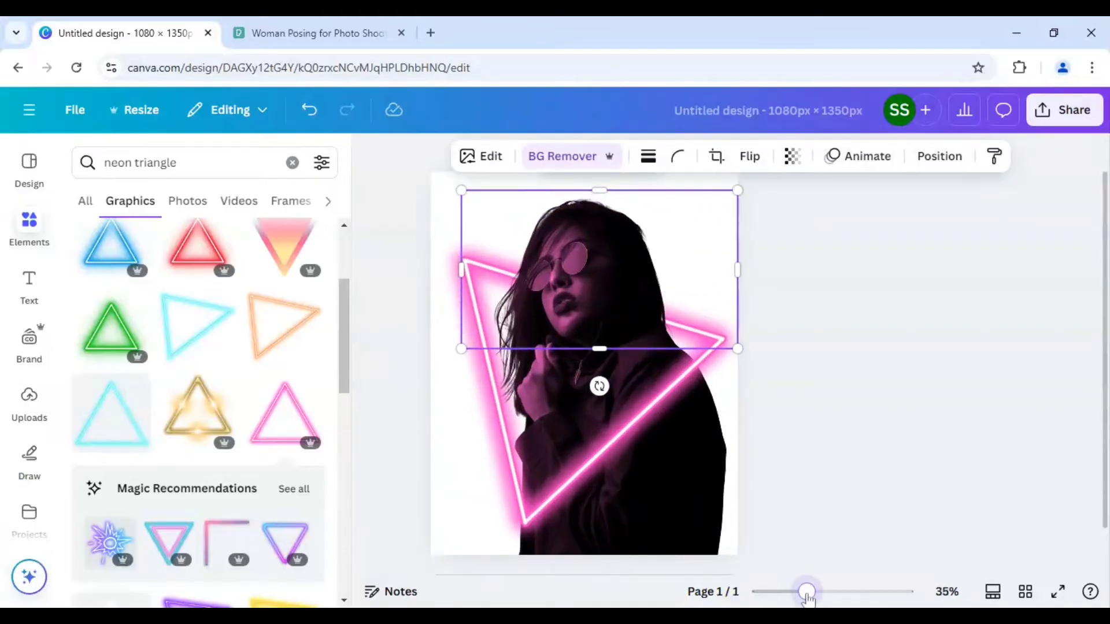
left_click_drag(722, 275, 680, 276)
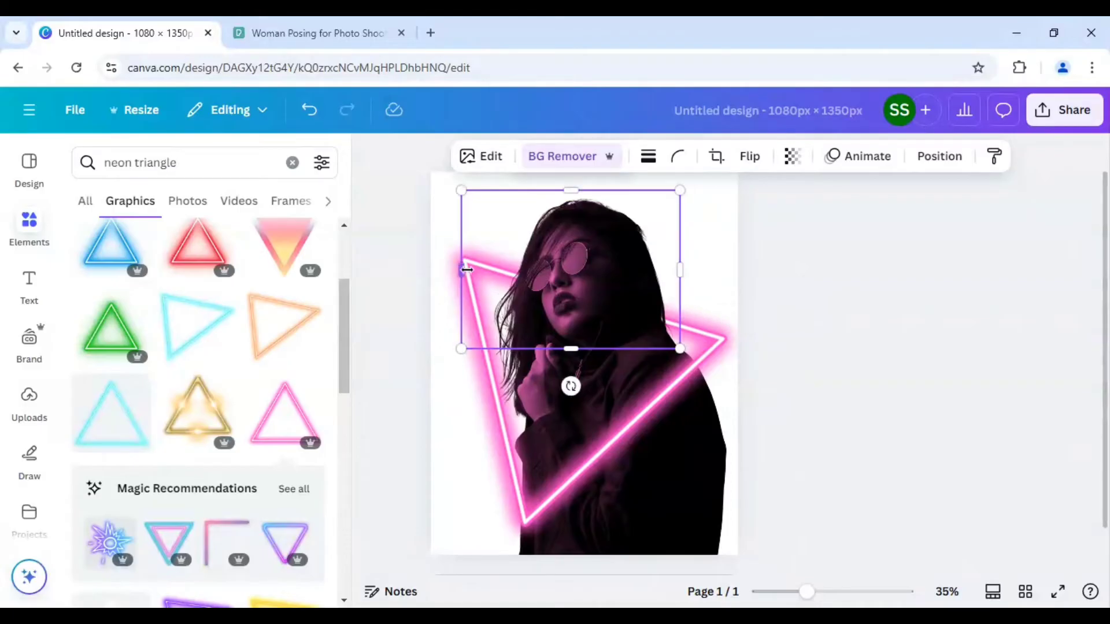
left_click_drag(461, 270, 492, 274)
left_click(839, 403)
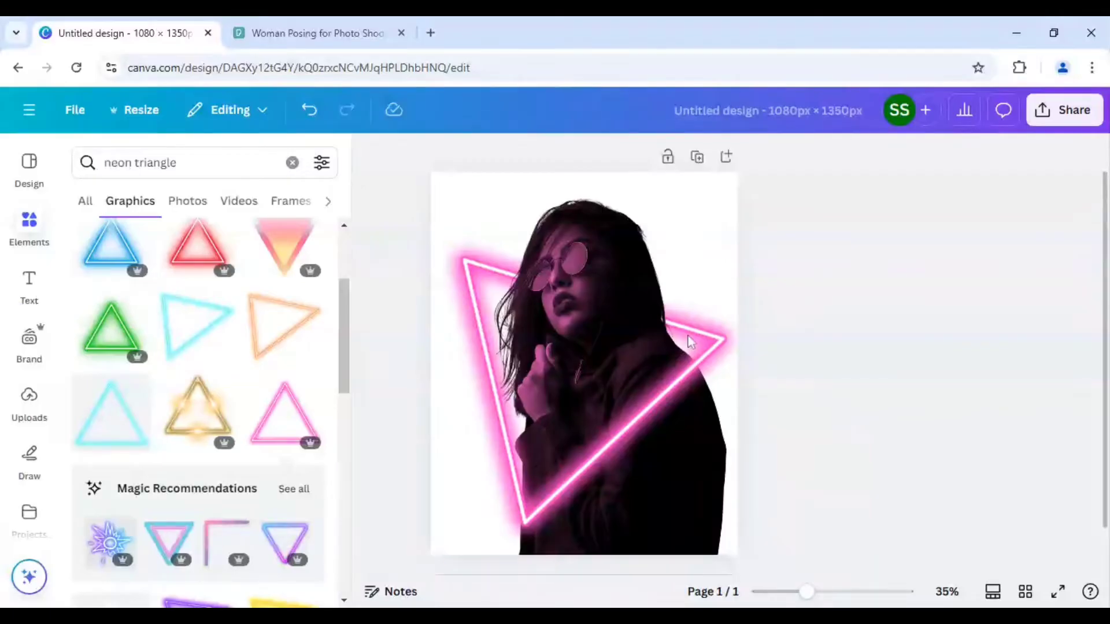
left_click(626, 309)
left_click_drag(490, 278, 513, 281)
left_click(894, 412)
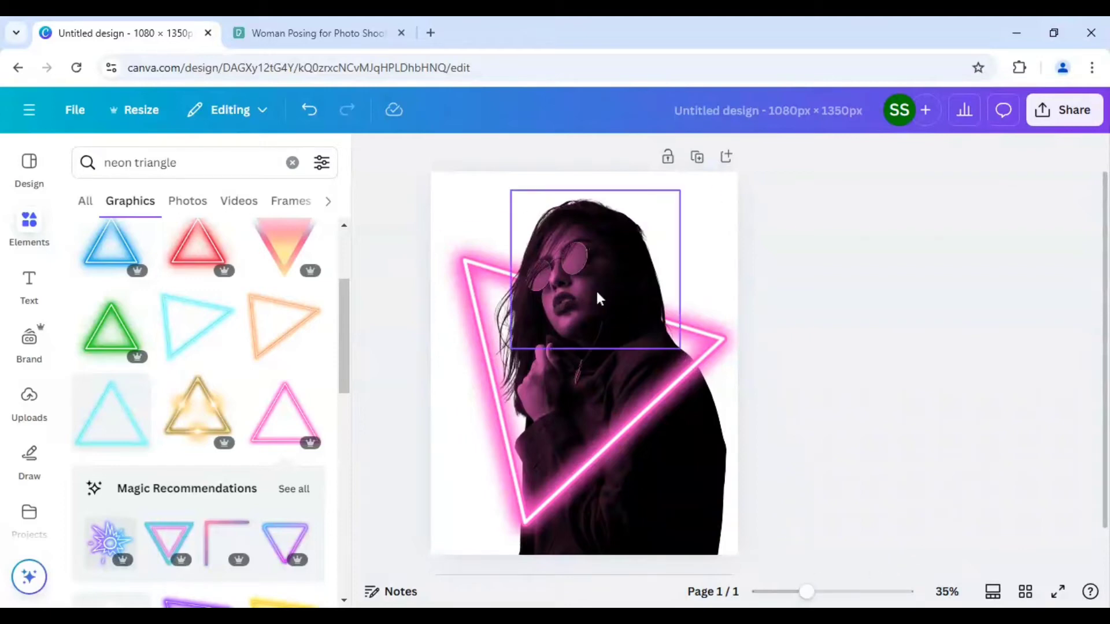
Step: Set the page background colour to black
left_click(462, 208)
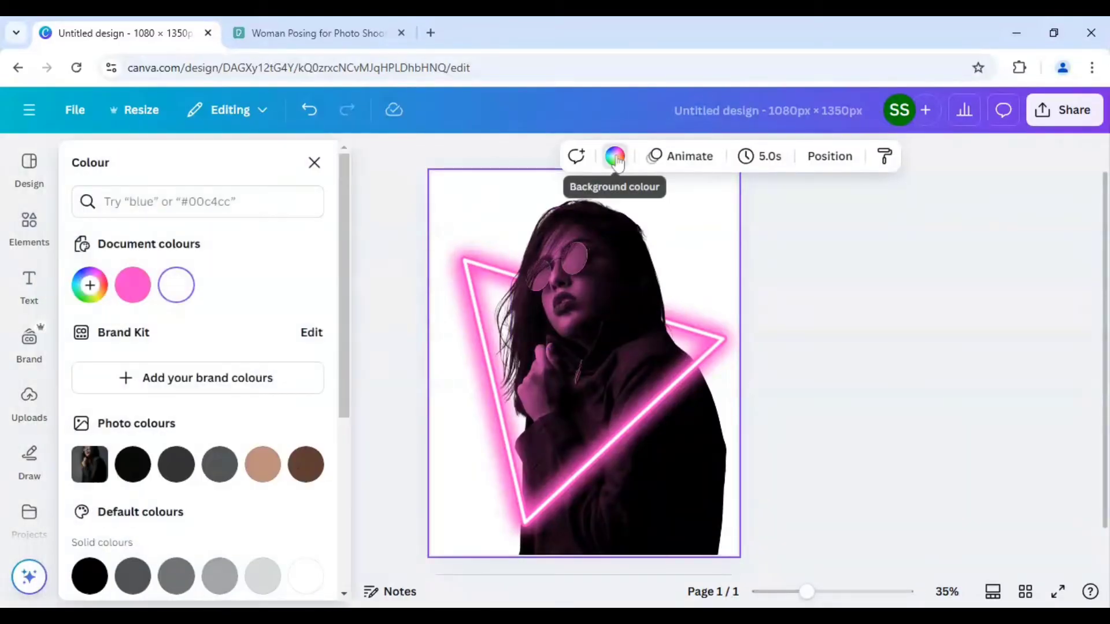
left_click(132, 464)
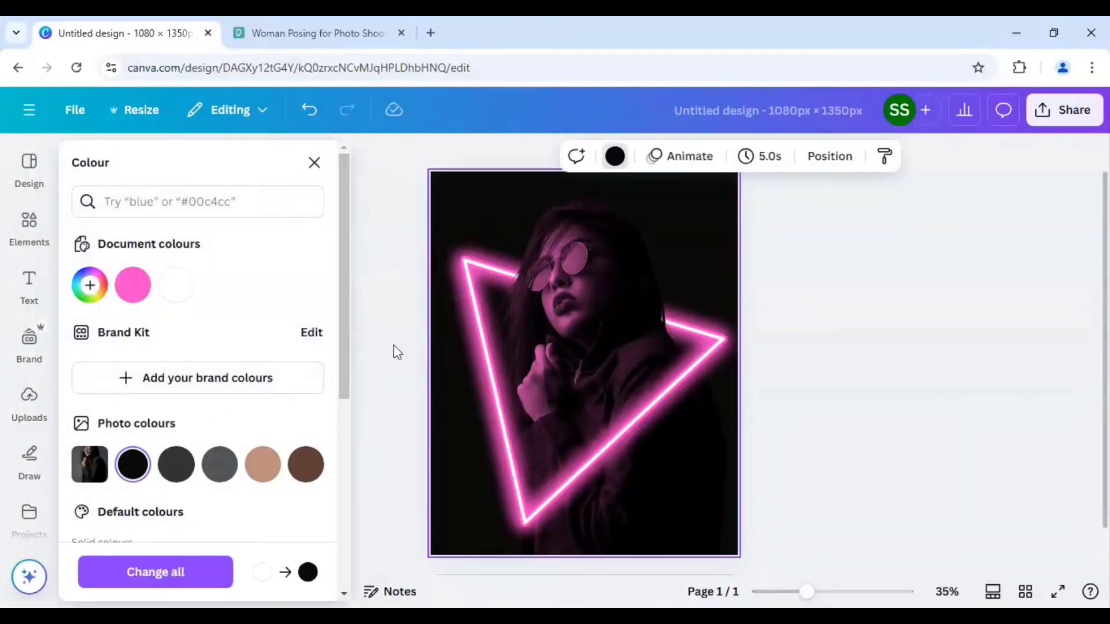
left_click(566, 316)
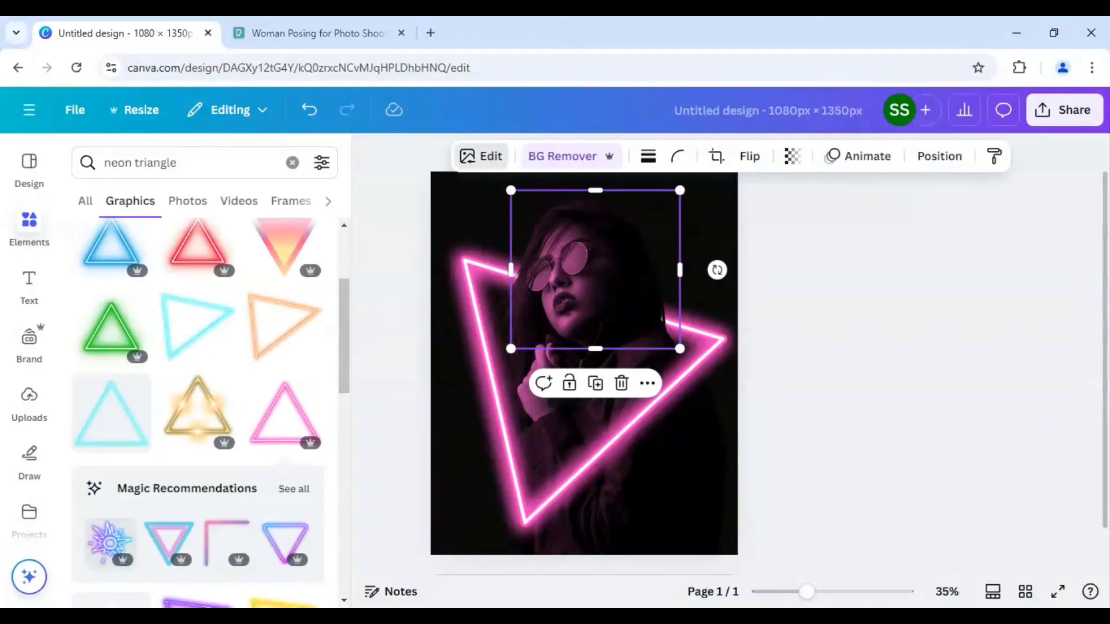
Step: Adjust the cropped head copy to Brightness 50 and Whites 100
left_click(480, 156)
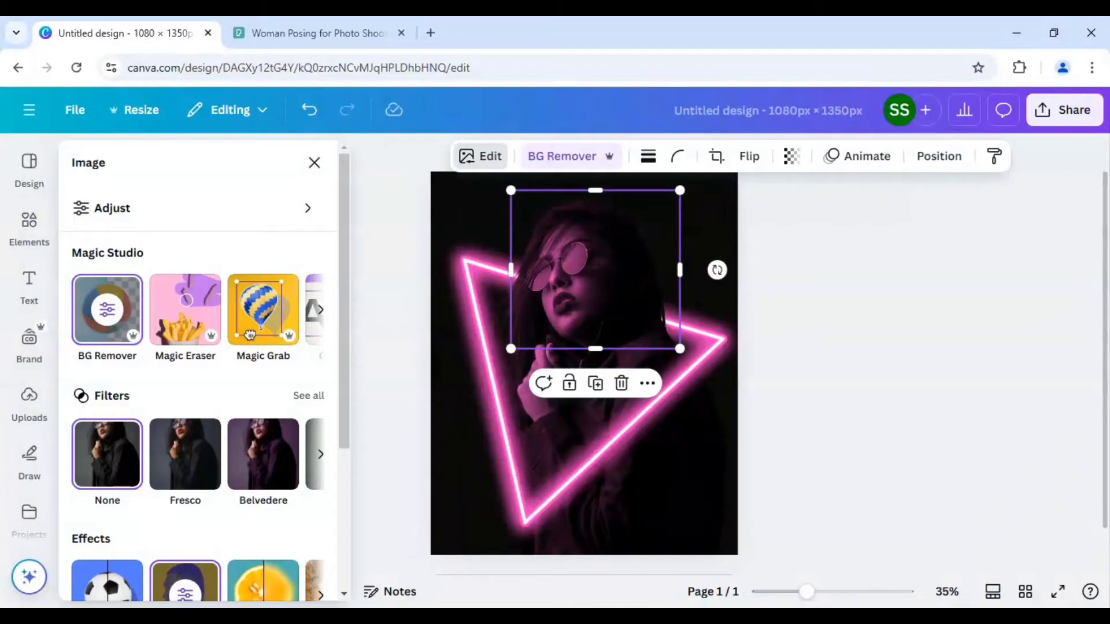
left_click(202, 217)
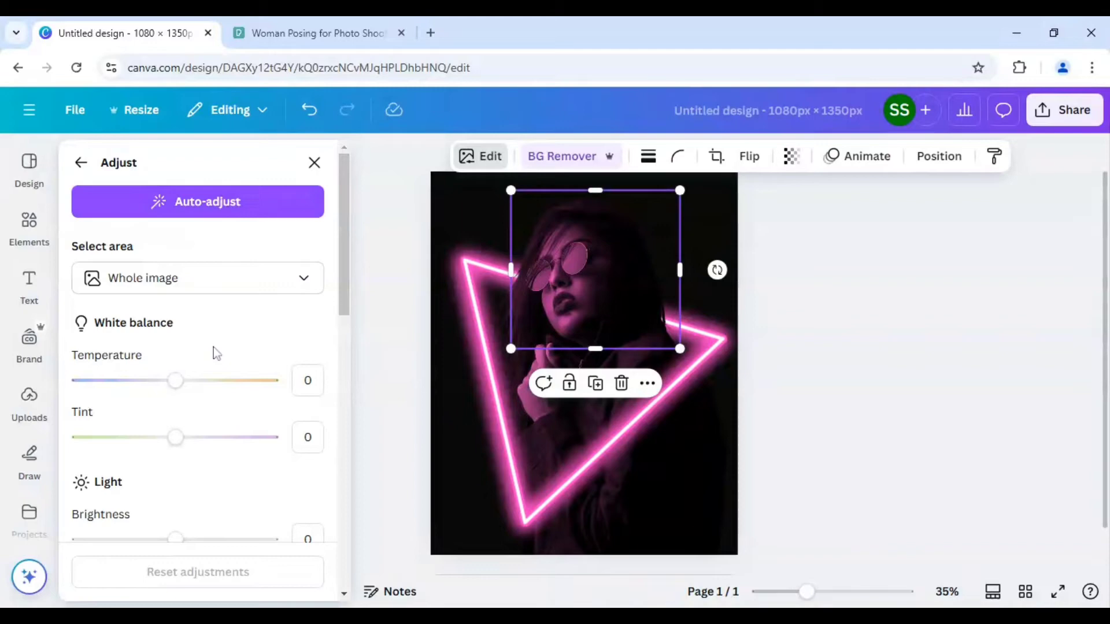
scroll(219, 354, "down", 4)
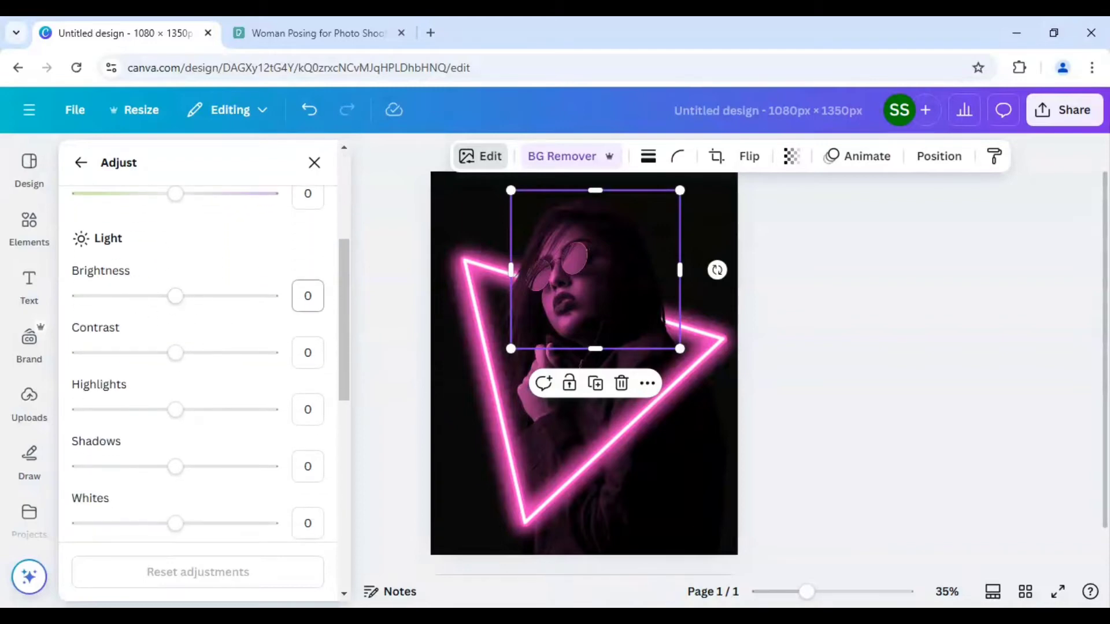
left_click(308, 296)
type("50")
key("Return")
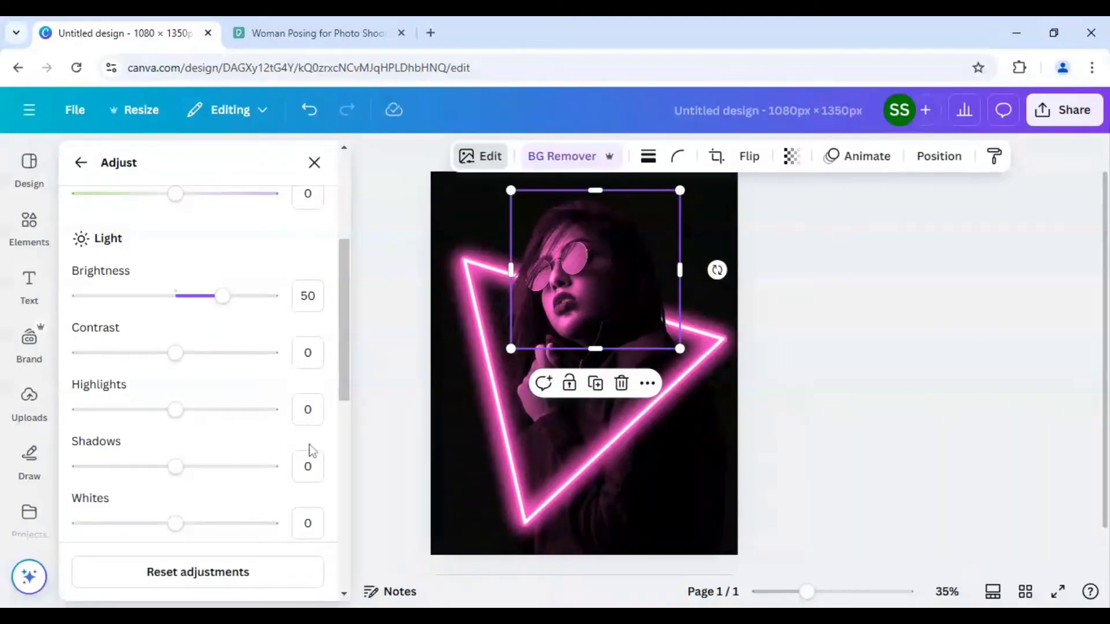
scroll(319, 433, "down", 2)
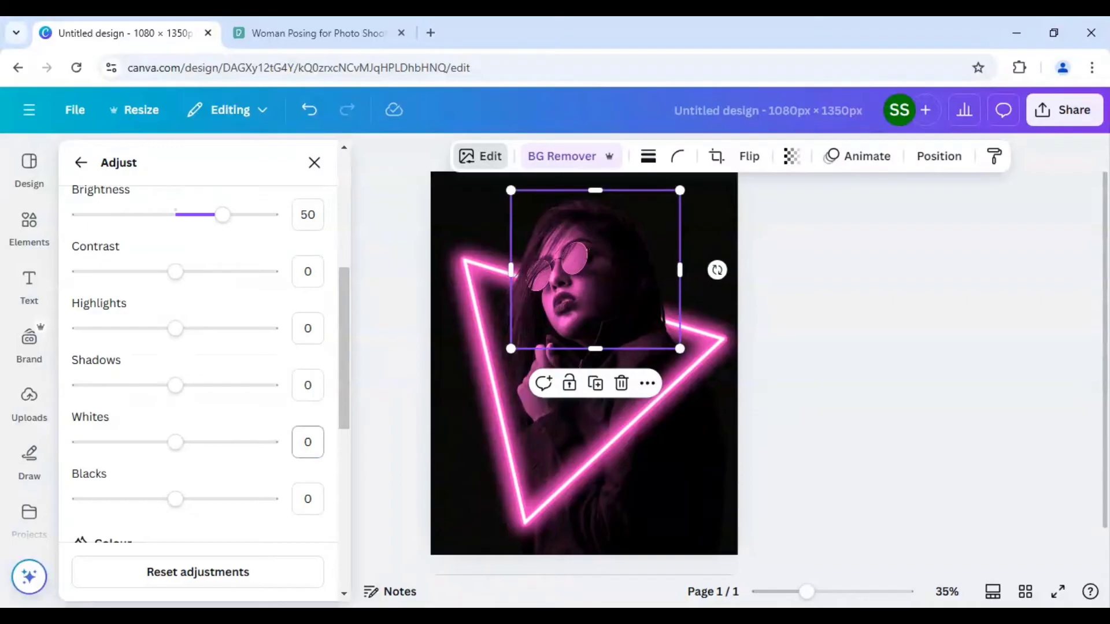
left_click(307, 442)
type("100")
key("Return")
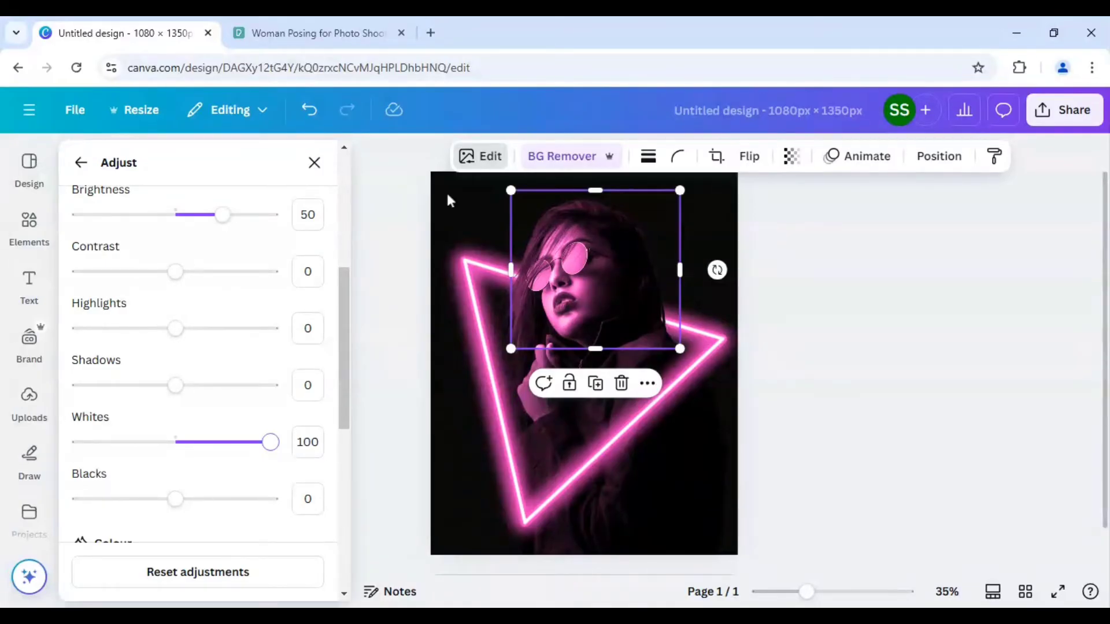
left_click(463, 224)
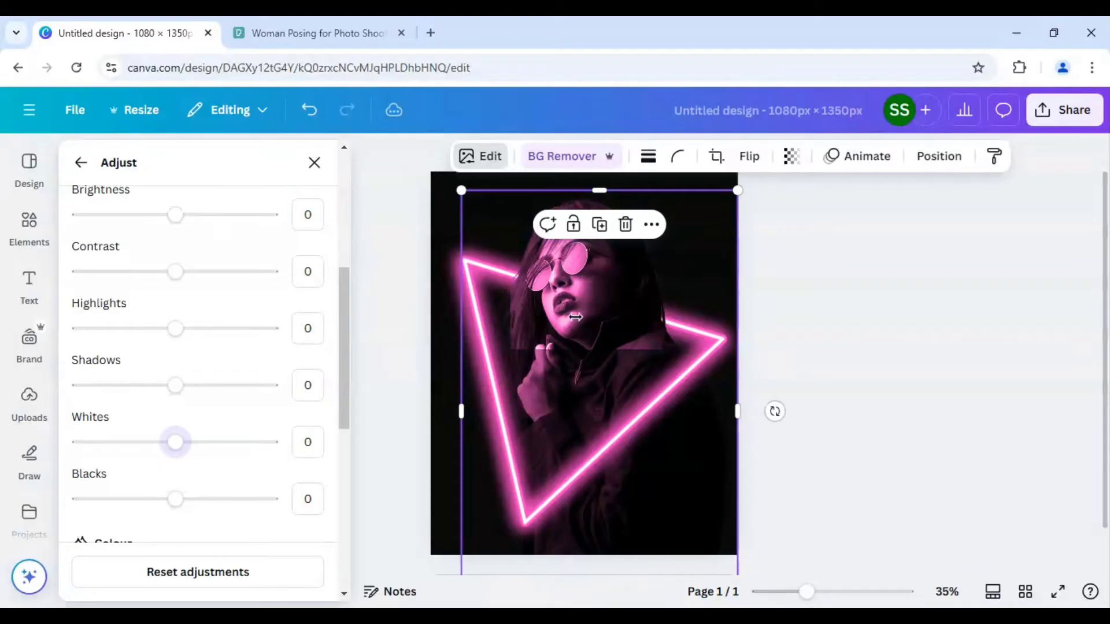
Step: Raise the full-body photo's Brightness to 50 in its Adjust settings
left_click(660, 474)
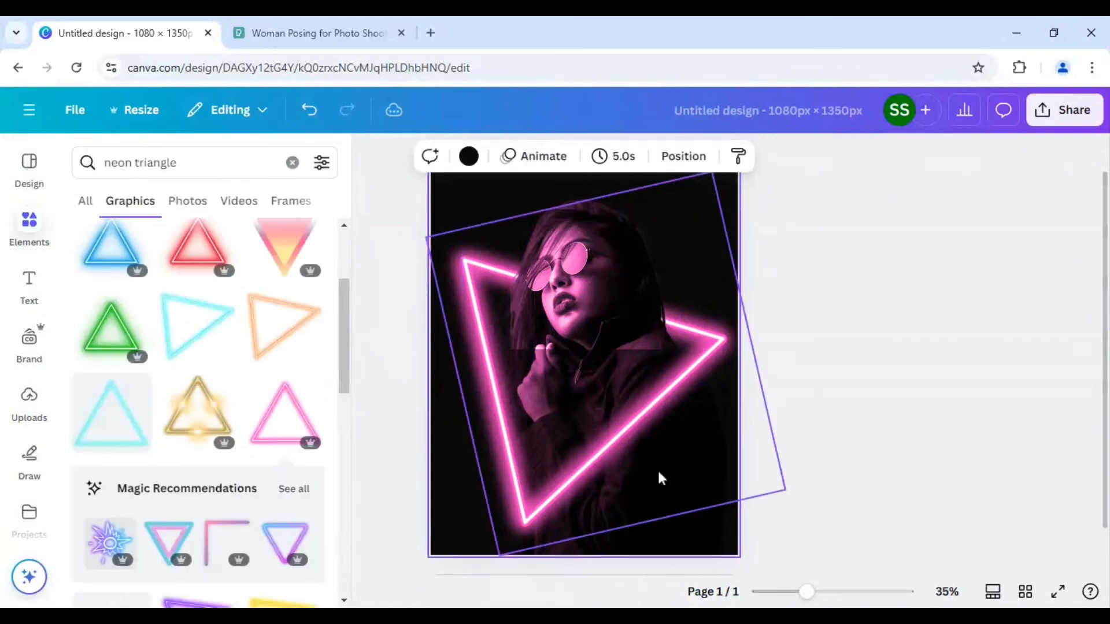
left_click(719, 530)
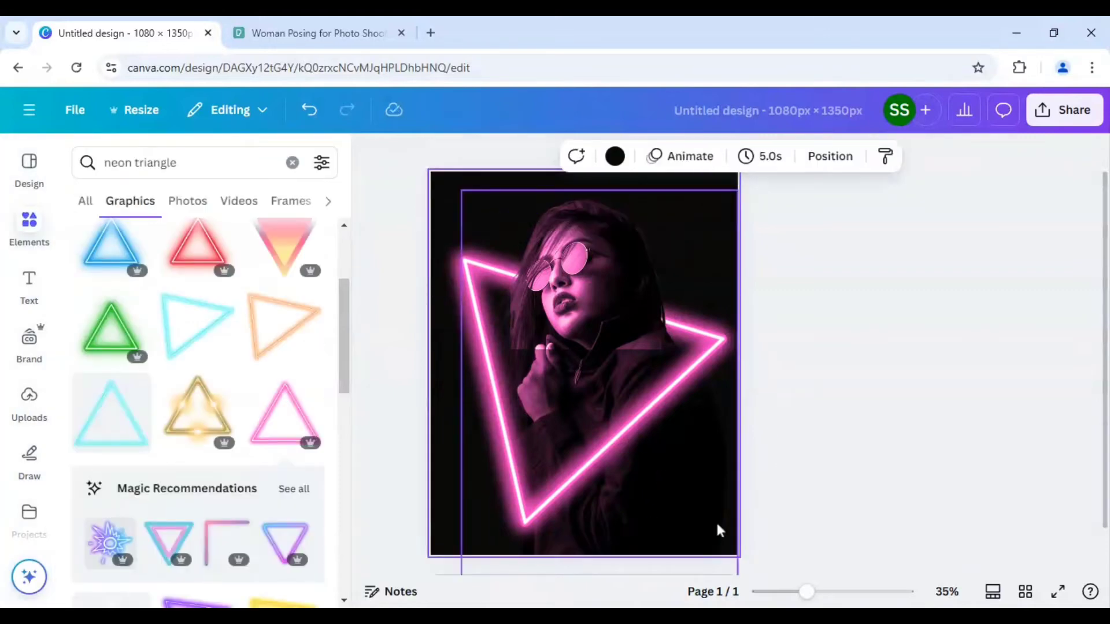
left_click(700, 536)
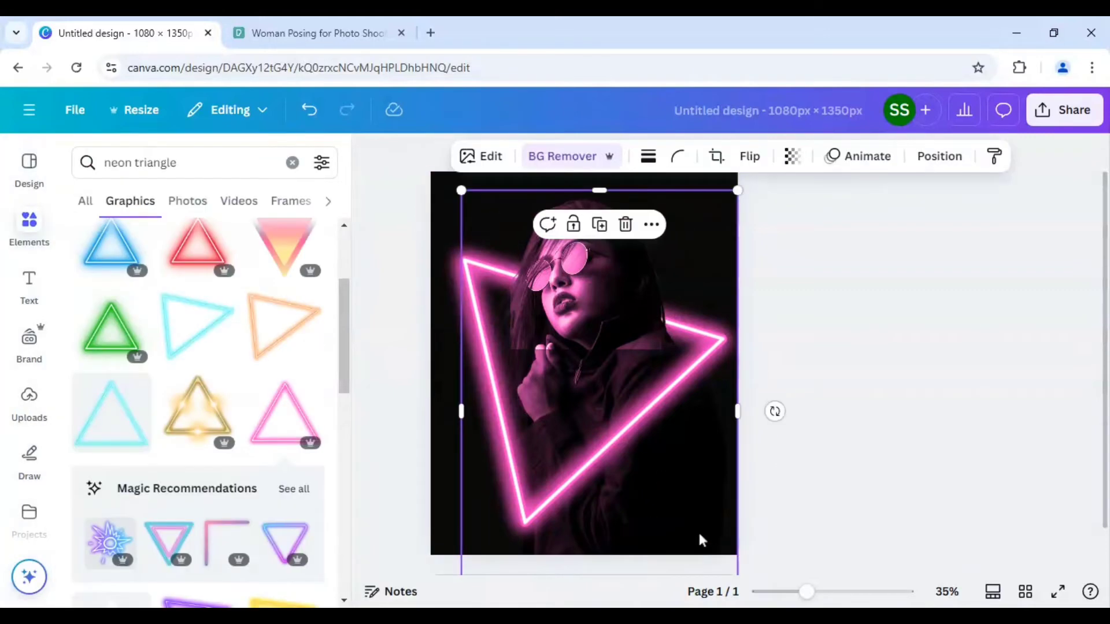
left_click(478, 157)
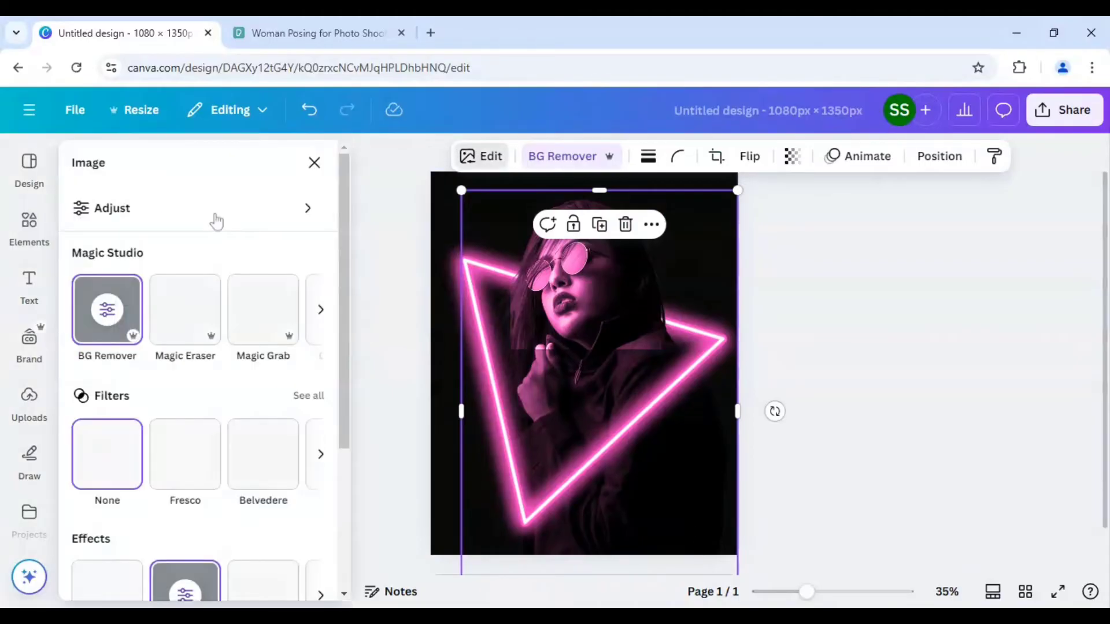
left_click(216, 220)
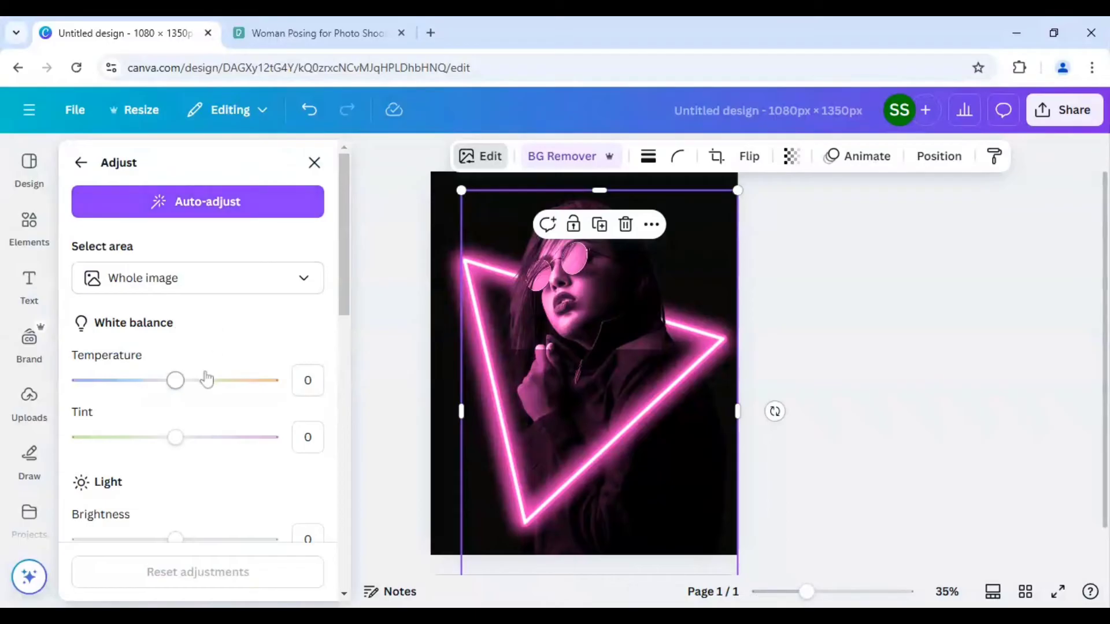
scroll(250, 384, "down", 3)
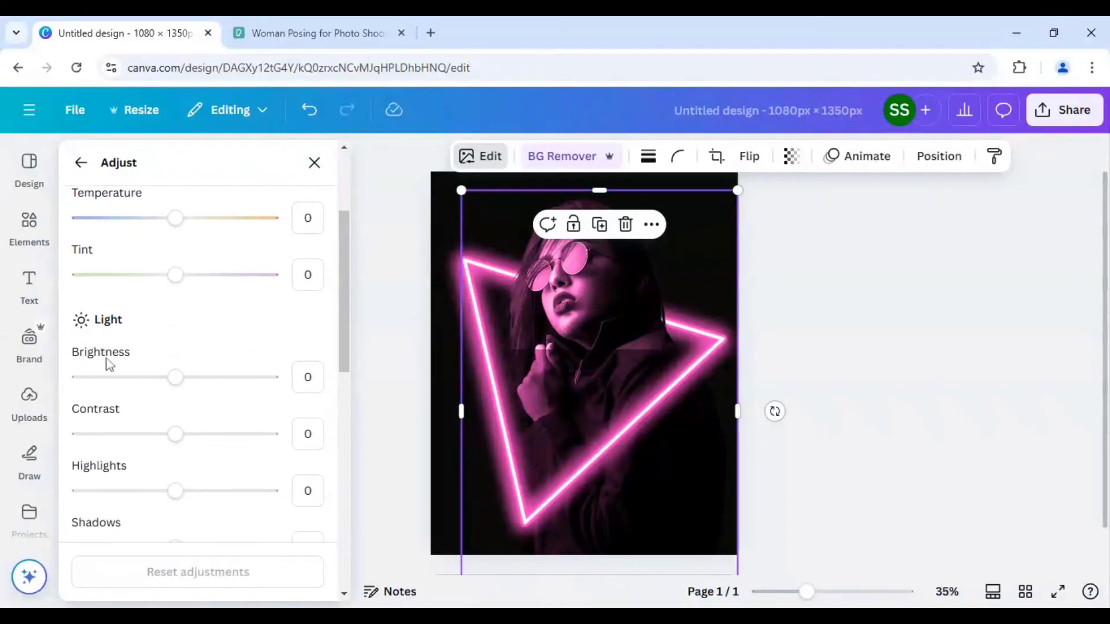
left_click(307, 377)
key("BackSpace")
type("50")
key("Return")
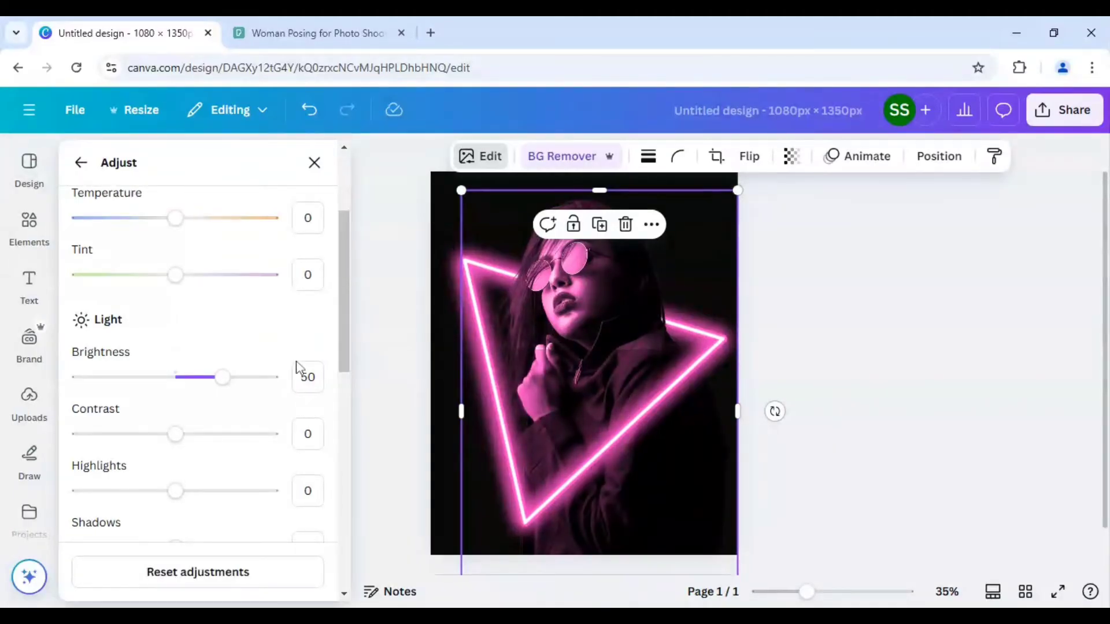
Step: Set the full-body photo's Whites to 100 and close the adjustments
scroll(297, 370, "down", 3)
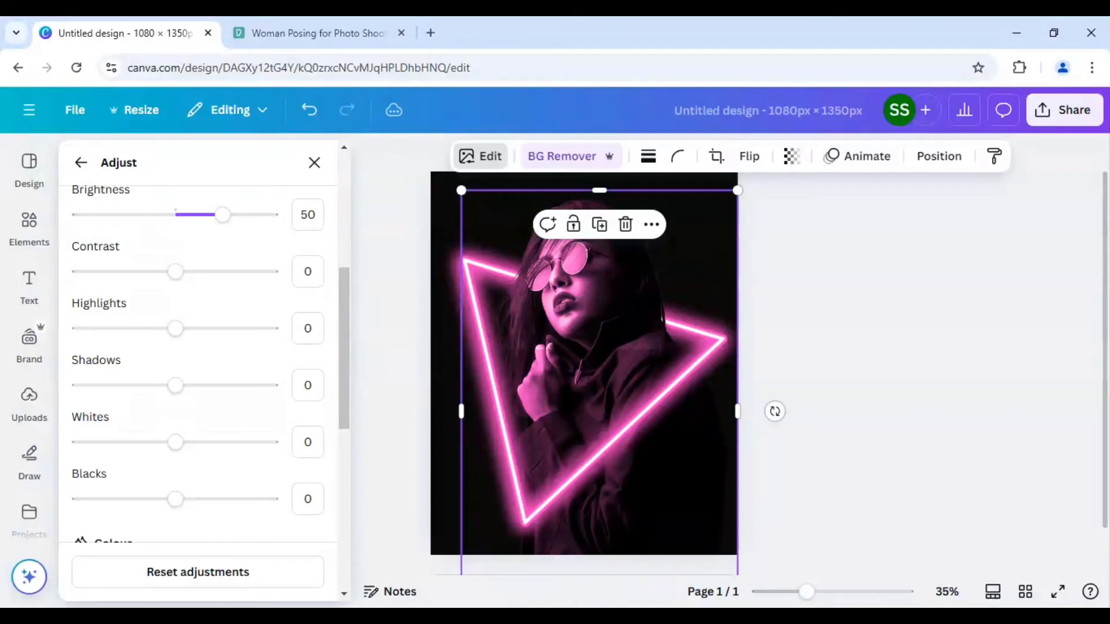
left_click(308, 442)
type("100")
key("Return")
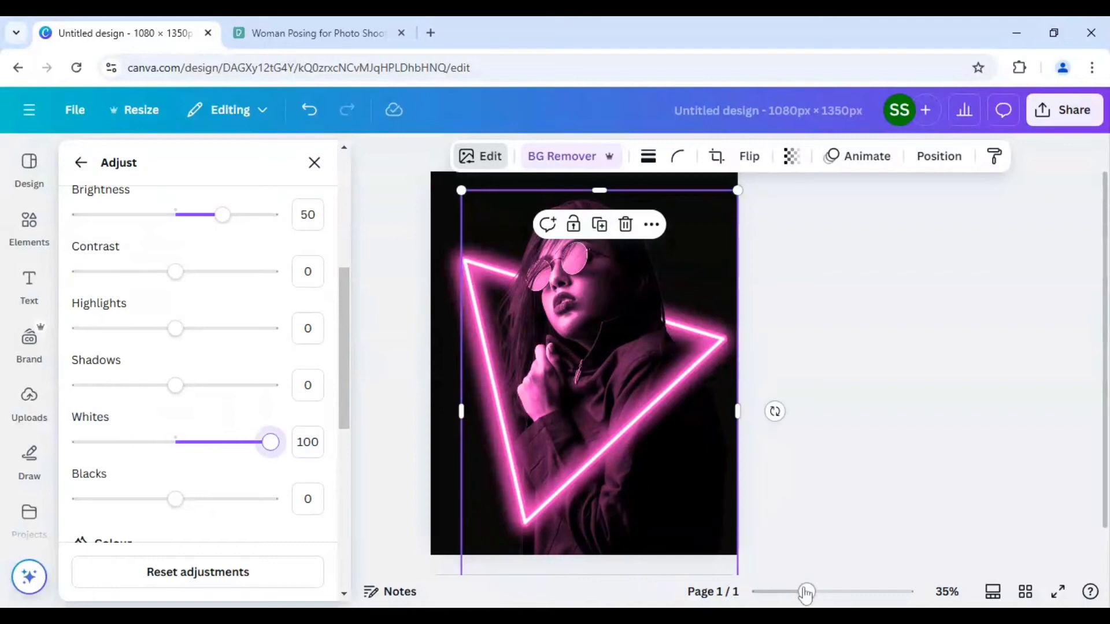
left_click_drag(806, 593, 796, 592)
key("Escape")
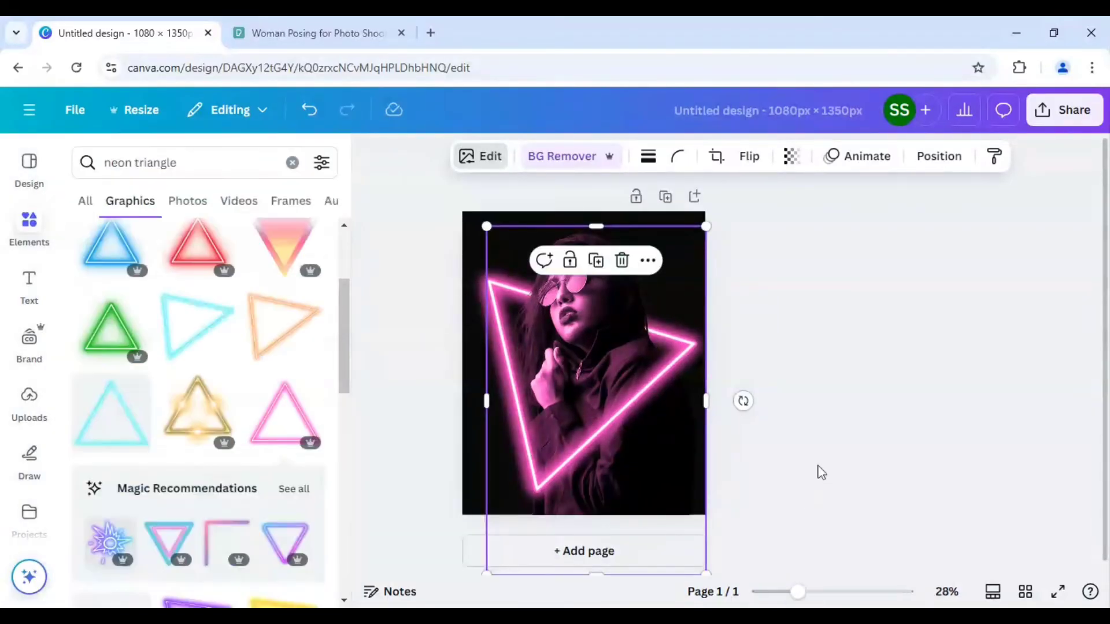
Step: Search Elements for 'smoke' and add the grey smoke graphic to the page
left_click(819, 462)
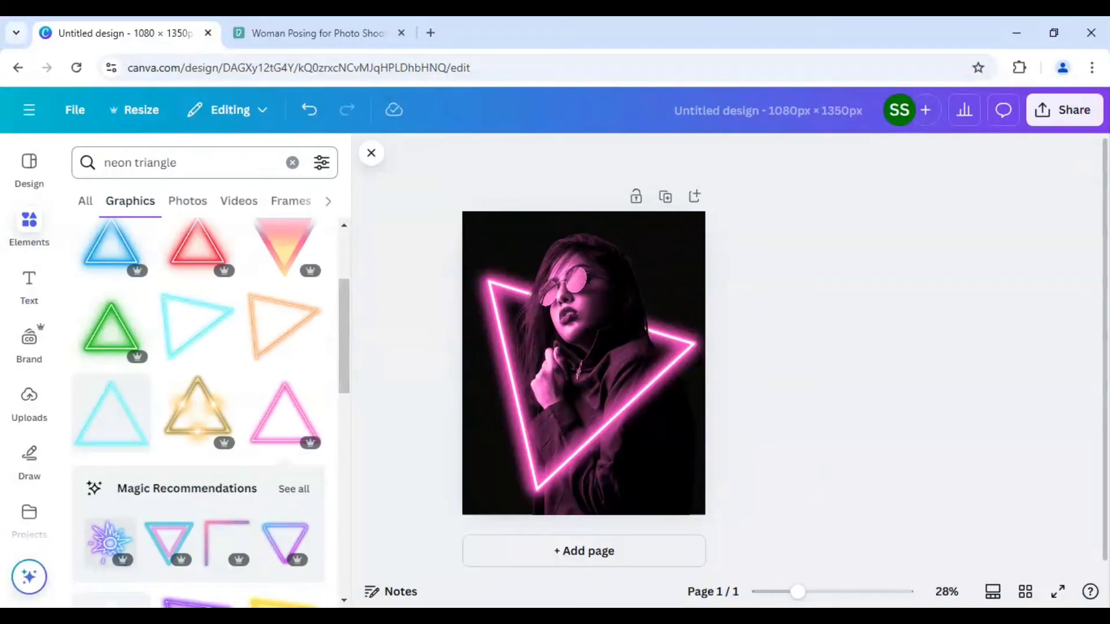
left_click(293, 162)
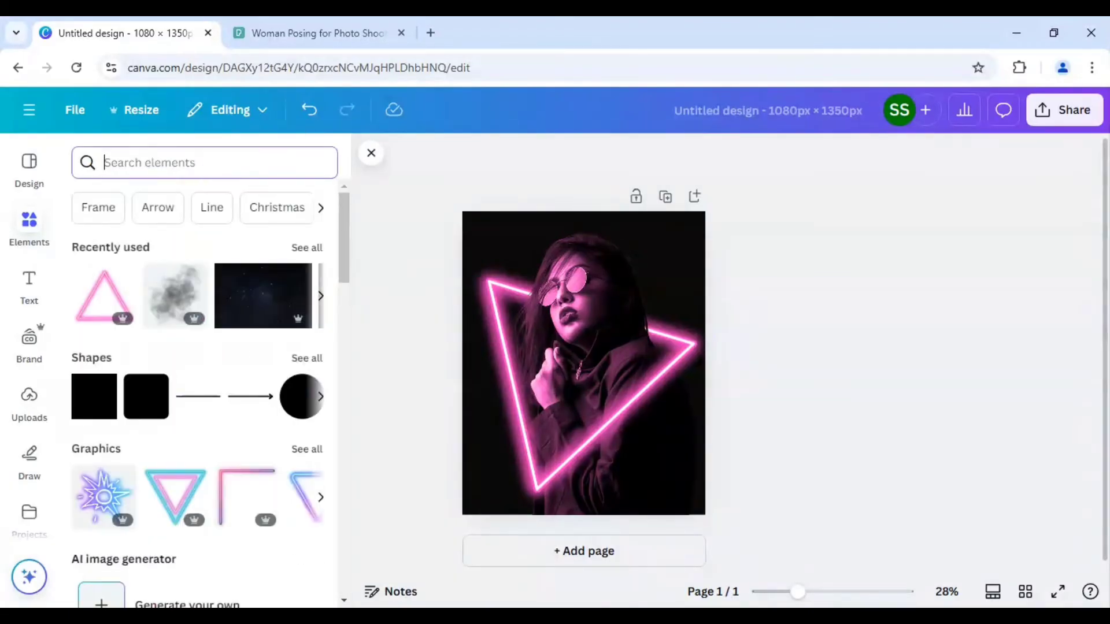
type("smoke")
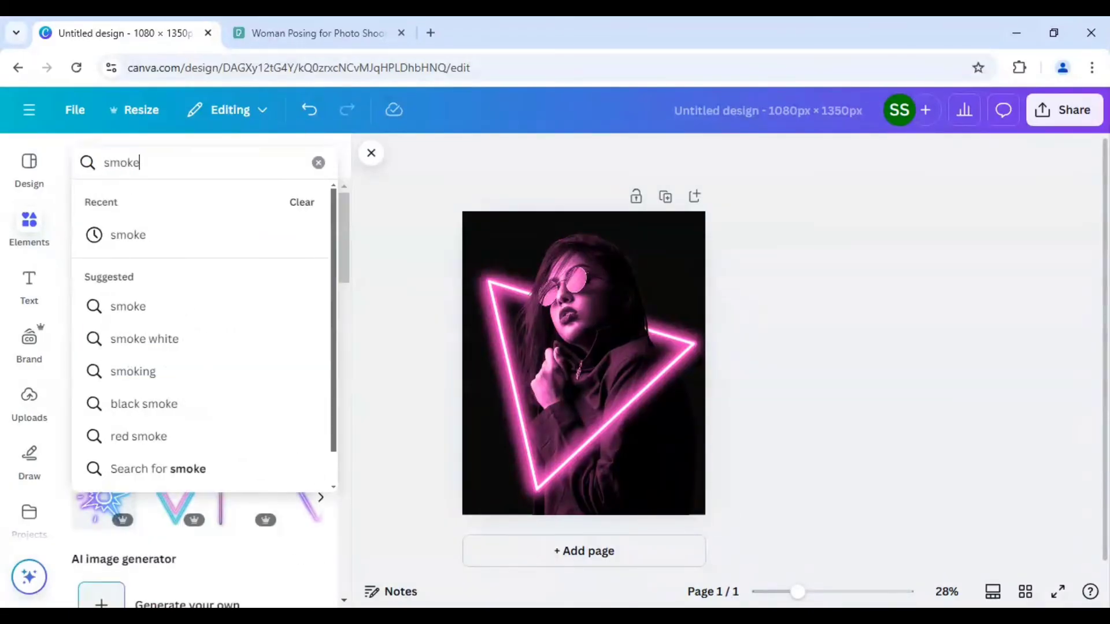
key("Return")
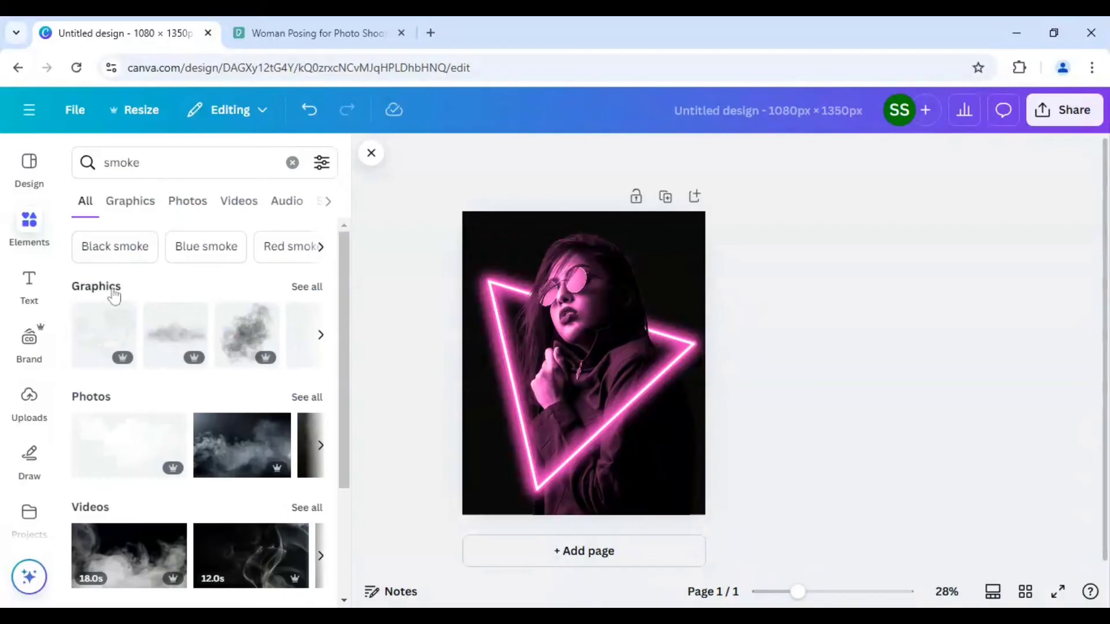
left_click(306, 289)
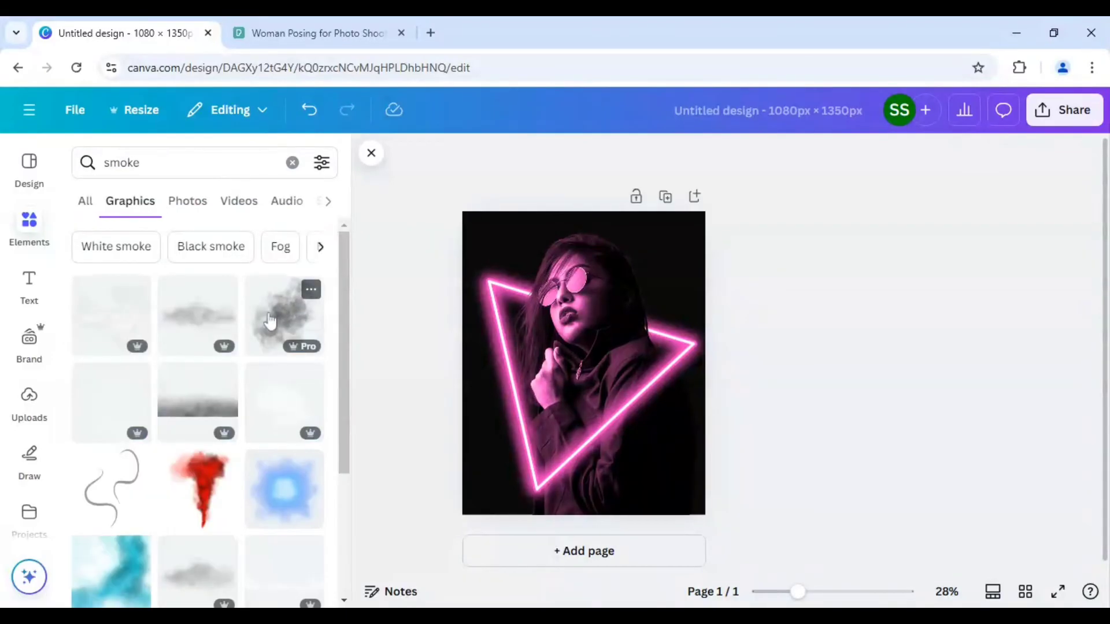
left_click(270, 321)
Step: Shrink the smoke graphic and position it over the woman's right shoulder
left_click_drag(588, 377, 646, 371)
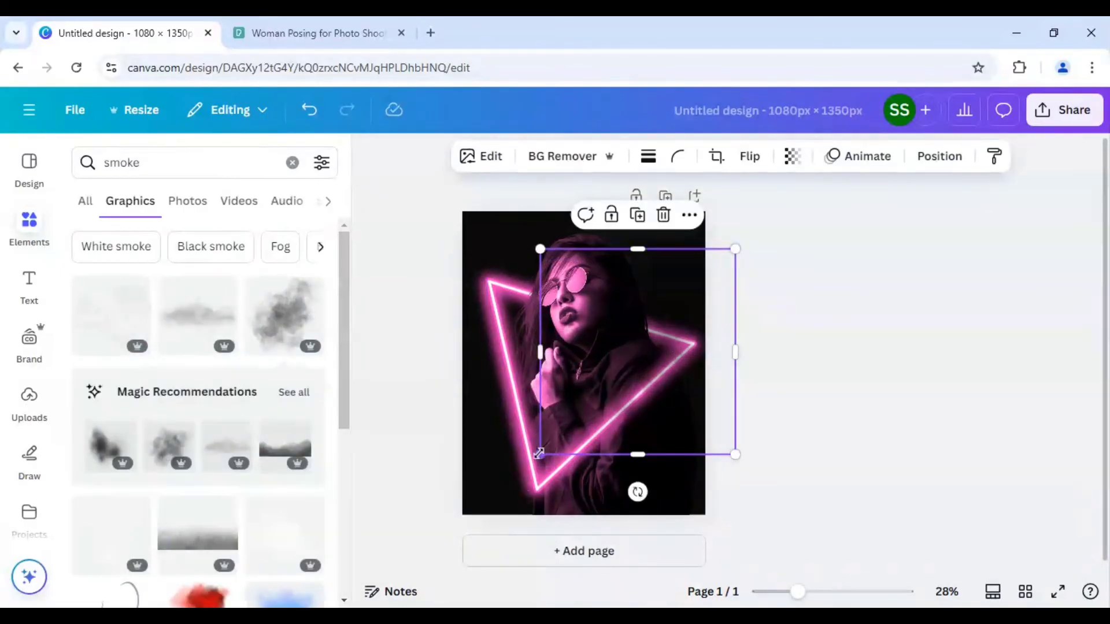
left_click_drag(538, 454, 575, 425)
left_click_drag(615, 363, 605, 376)
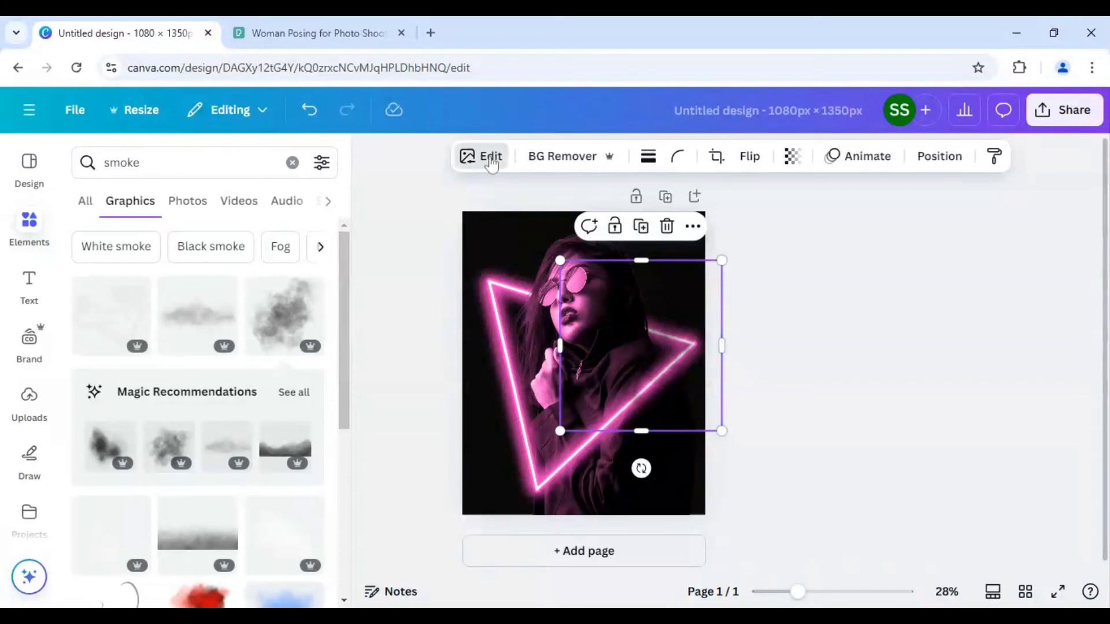
Step: Apply the Mystic duotone effect to the smoke graphic to turn it pink
left_click(490, 162)
scroll(231, 416, "down", 2)
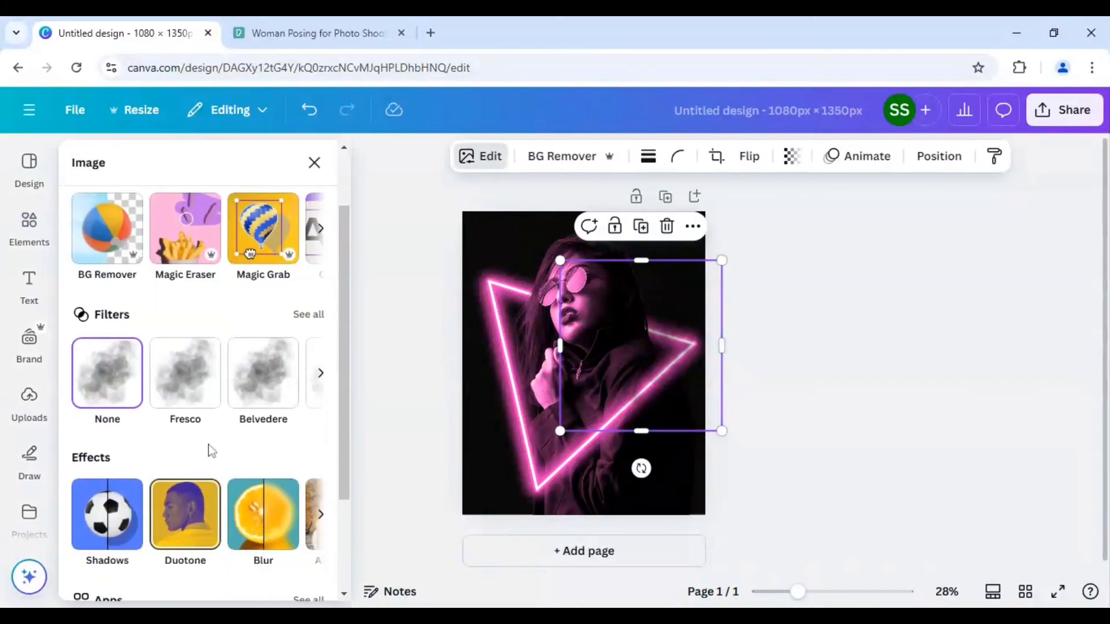
left_click(184, 509)
scroll(161, 453, "down", 2)
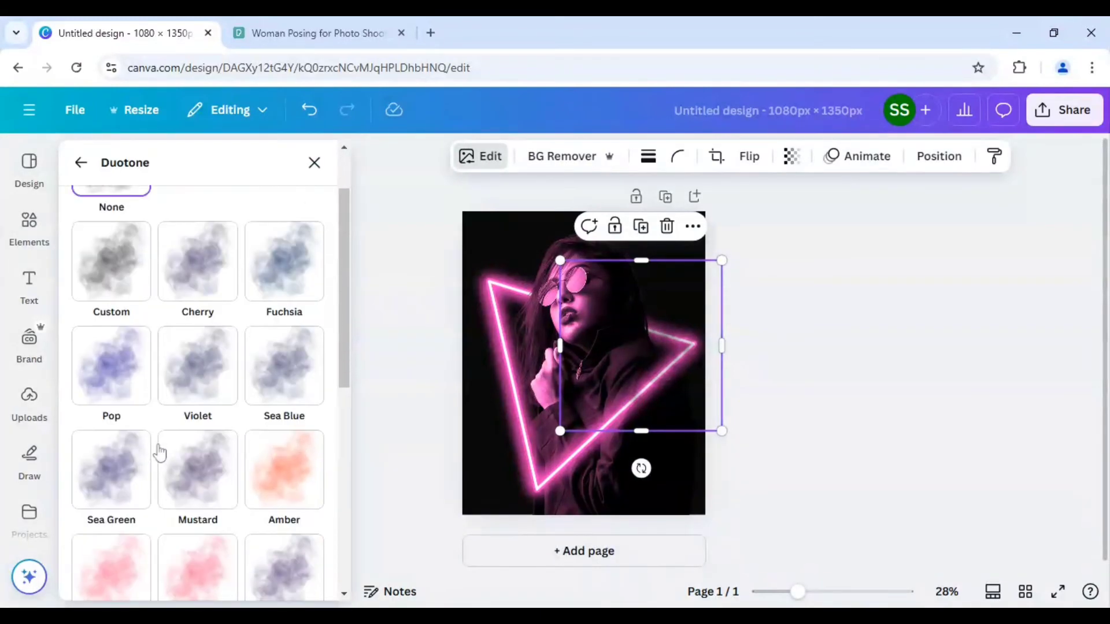
scroll(160, 452, "down", 1)
scroll(161, 452, "down", 1)
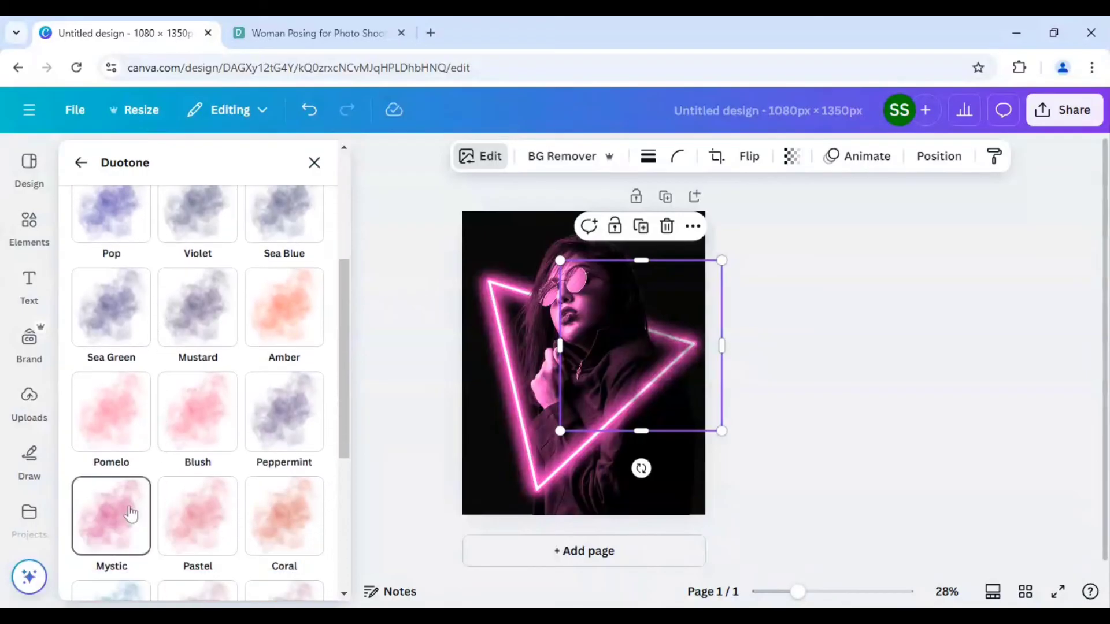
left_click(131, 513)
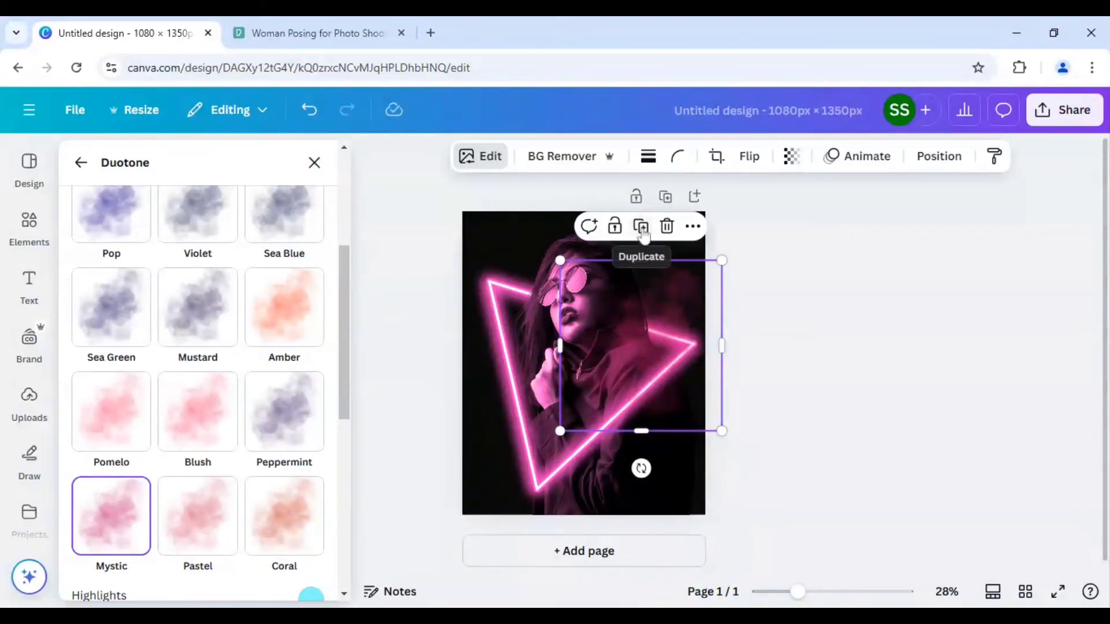
Step: Make two copies of the pink smoke and move them down-left over the woman's body and triangle bottom
left_click(642, 229)
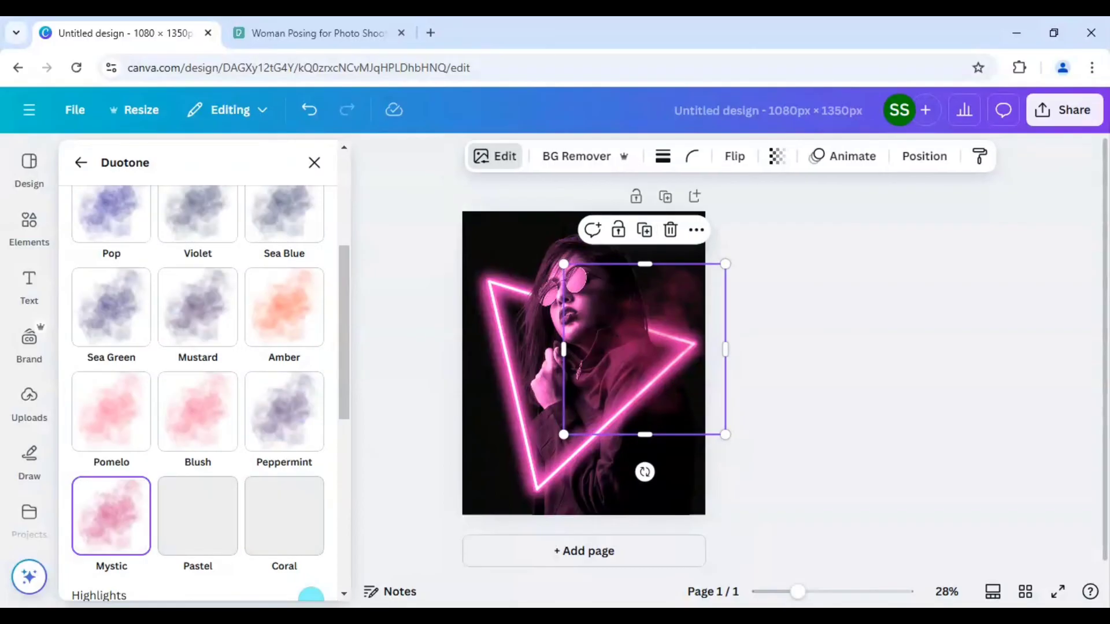
left_click_drag(646, 411, 621, 442)
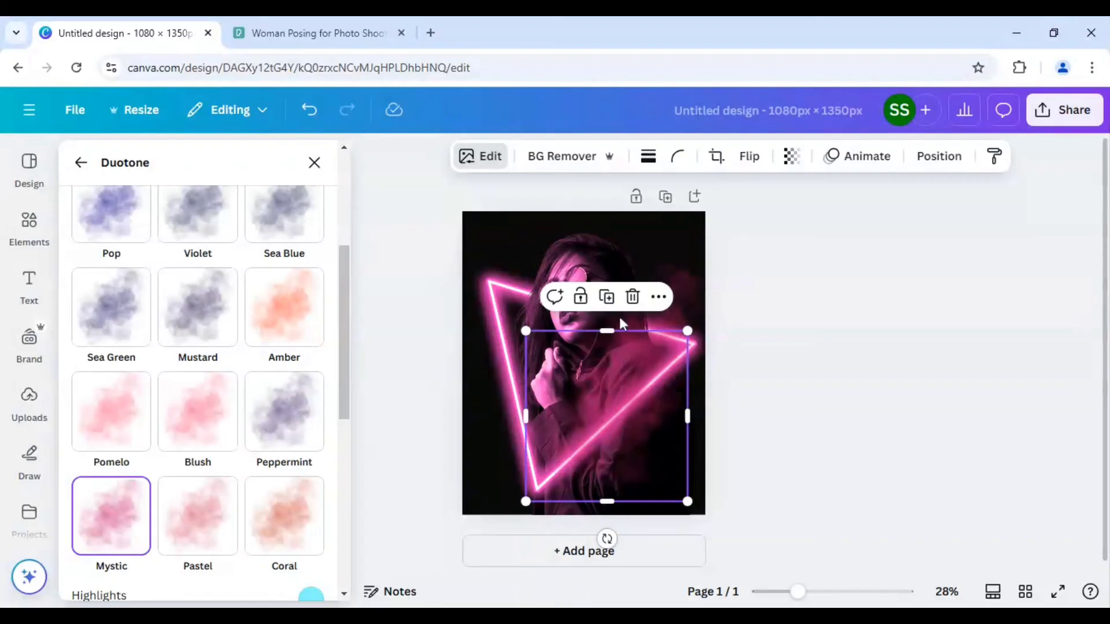
left_click(606, 296)
left_click_drag(623, 375, 588, 445)
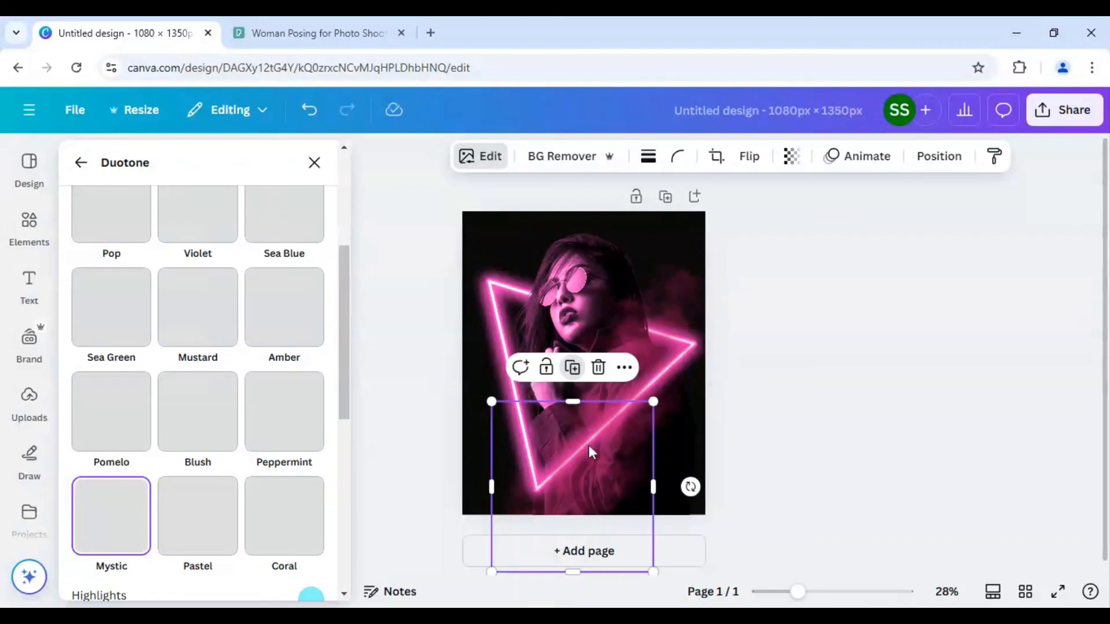
mouse_move(589, 452)
left_mouse_down()
mouse_move(567, 482)
mouse_move(578, 460)
left_mouse_up()
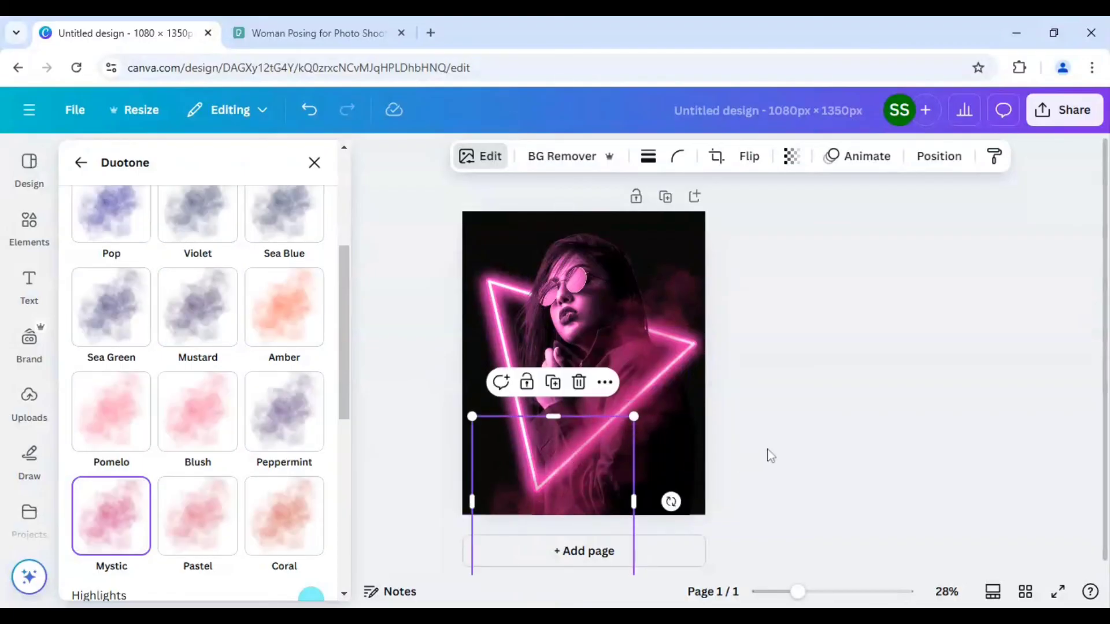
left_click(784, 439)
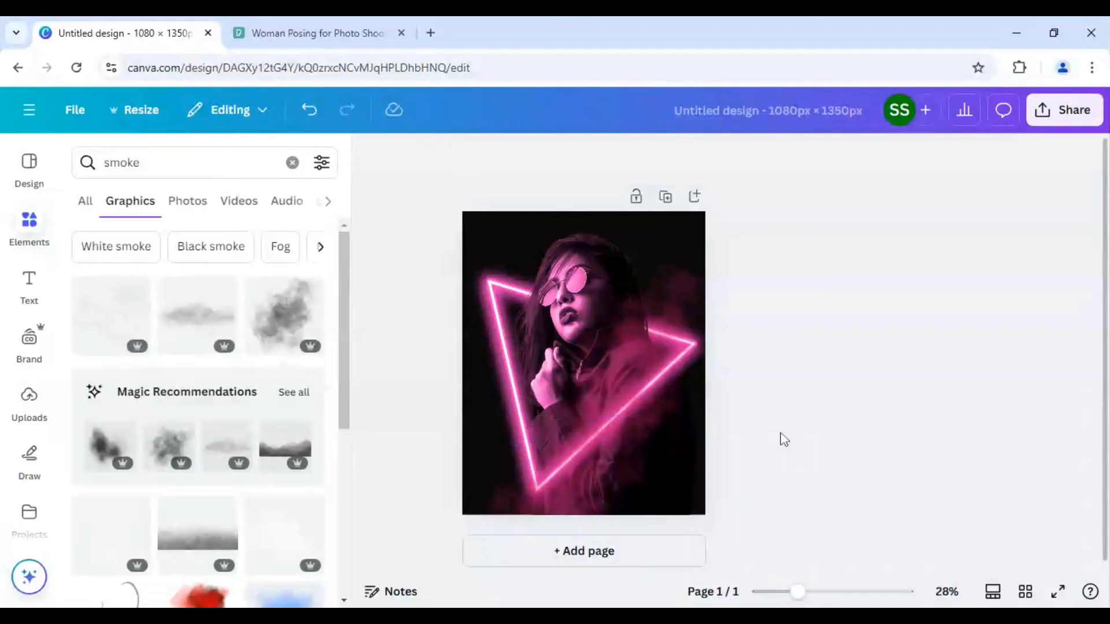